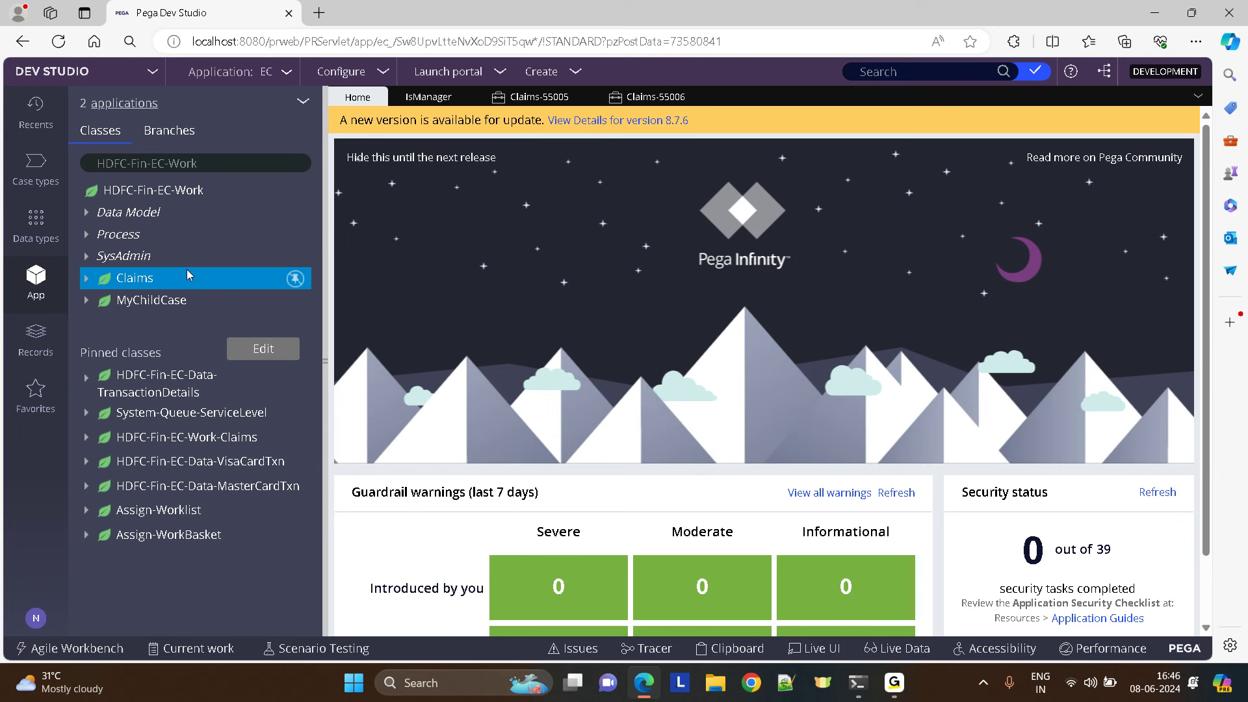
# Start a new Access Control Policy record for the Claims class.
pyautogui.rightClick(150, 279)
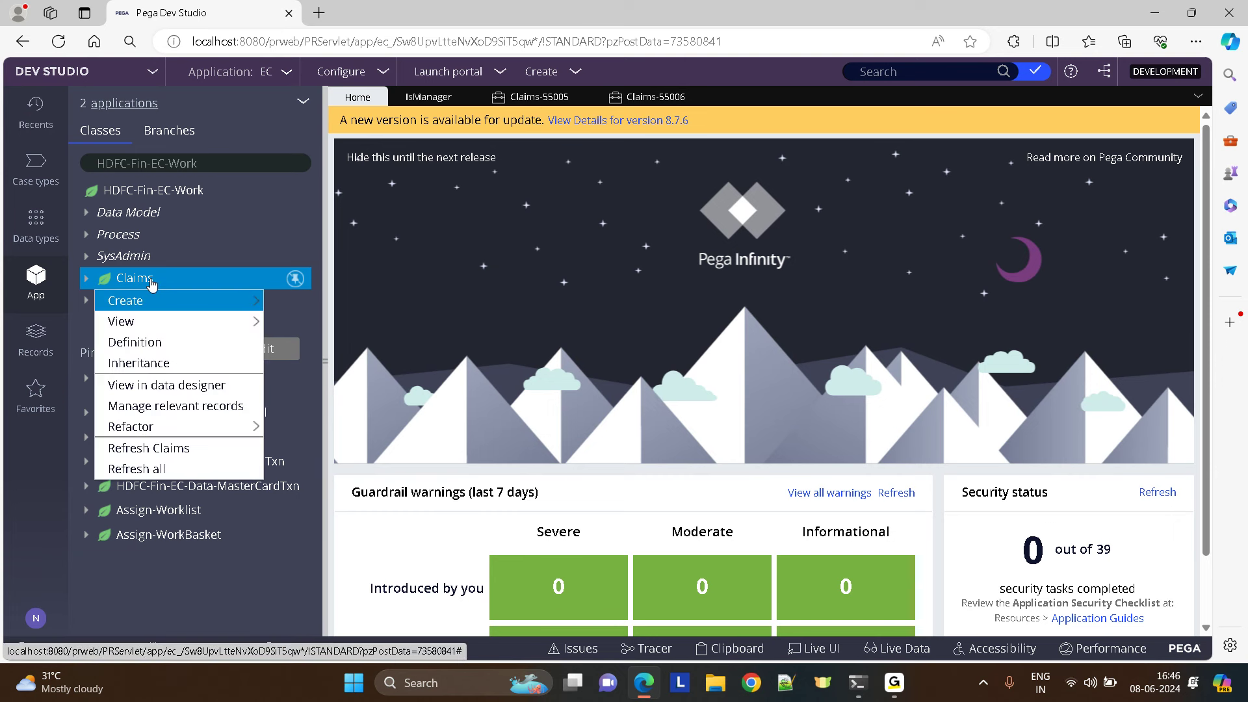
pyautogui.moveTo(201, 302)
pyautogui.moveTo(336, 557)
pyautogui.moveTo(325, 511)
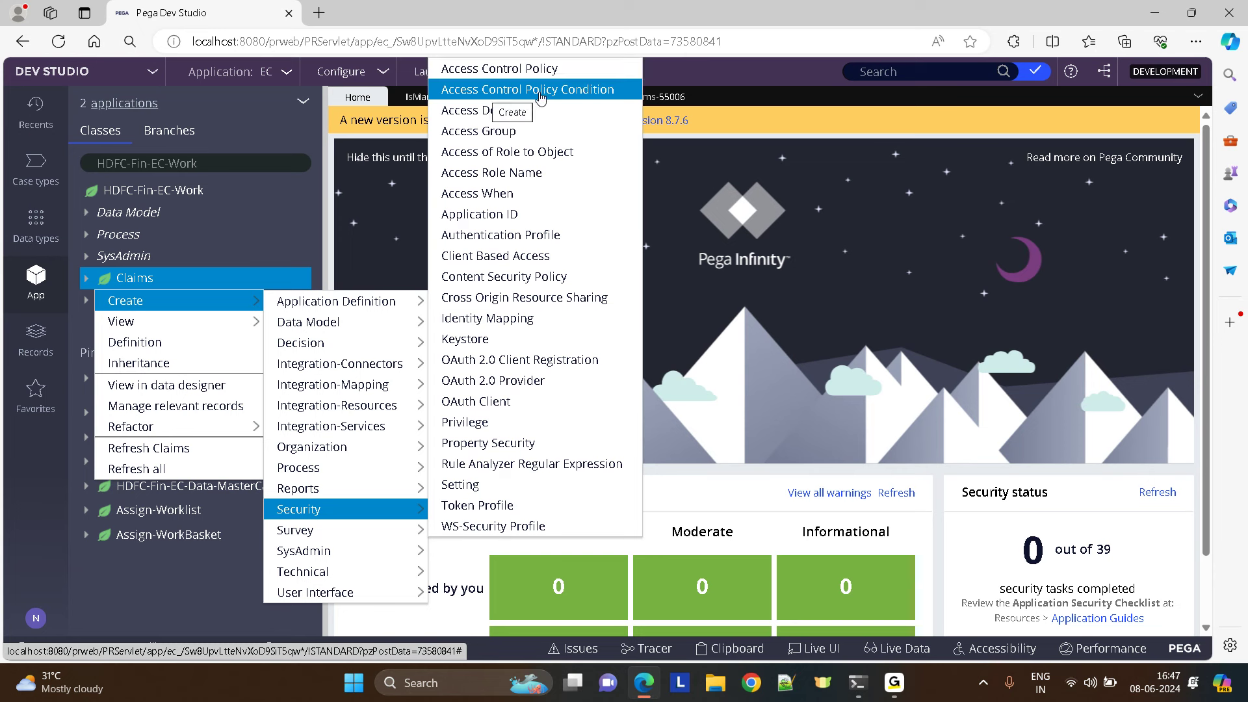
pyautogui.click(509, 73)
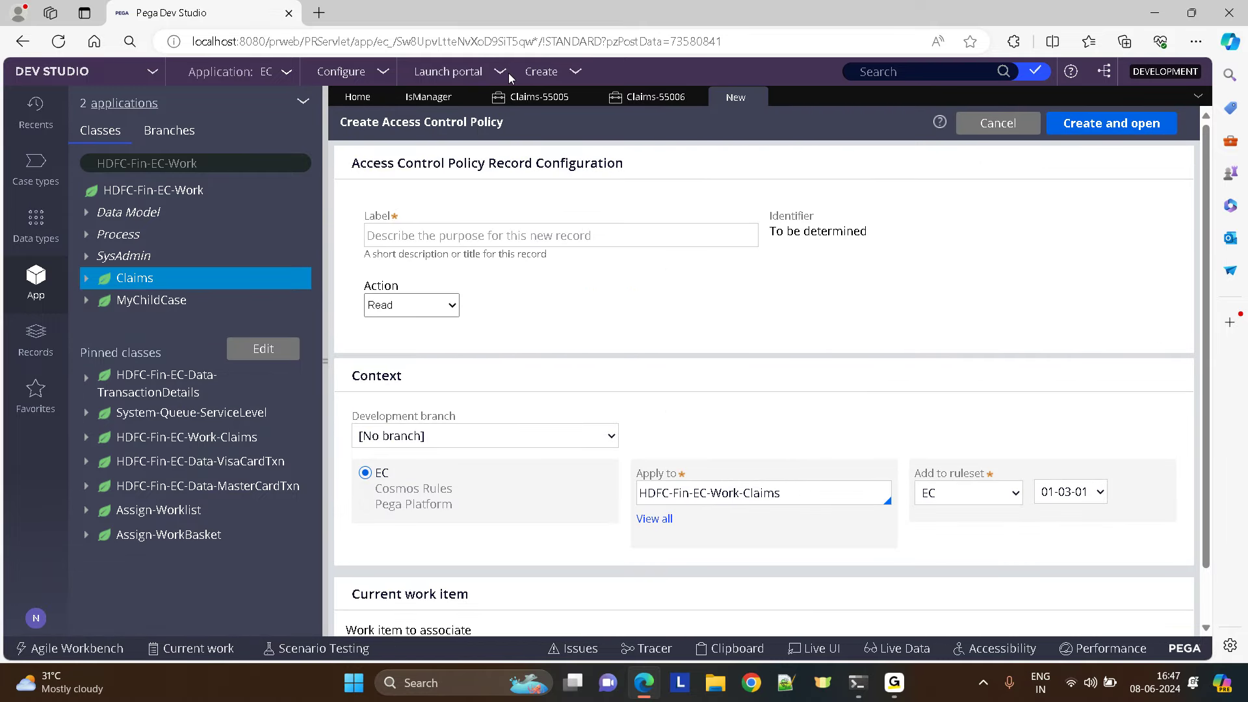
# Set the policy's action to PropertyRead, label it CardNoMasking, and create and open the record.
pyautogui.click(446, 300)
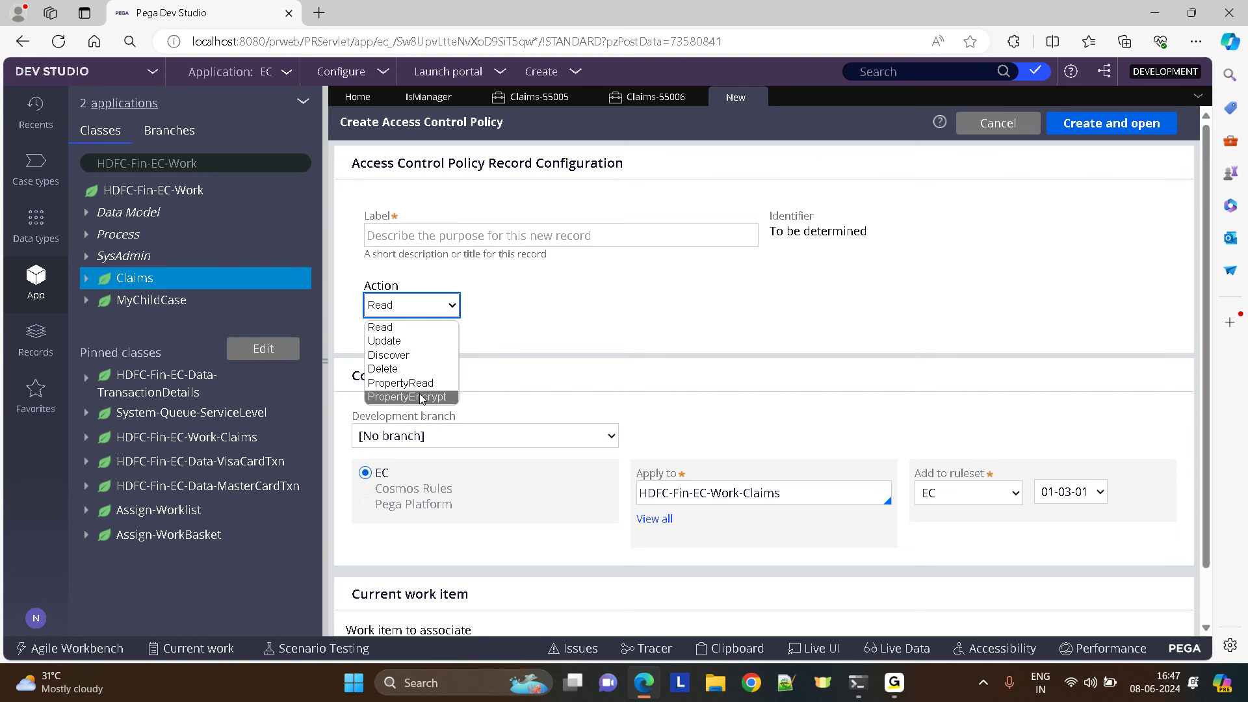
pyautogui.click(402, 385)
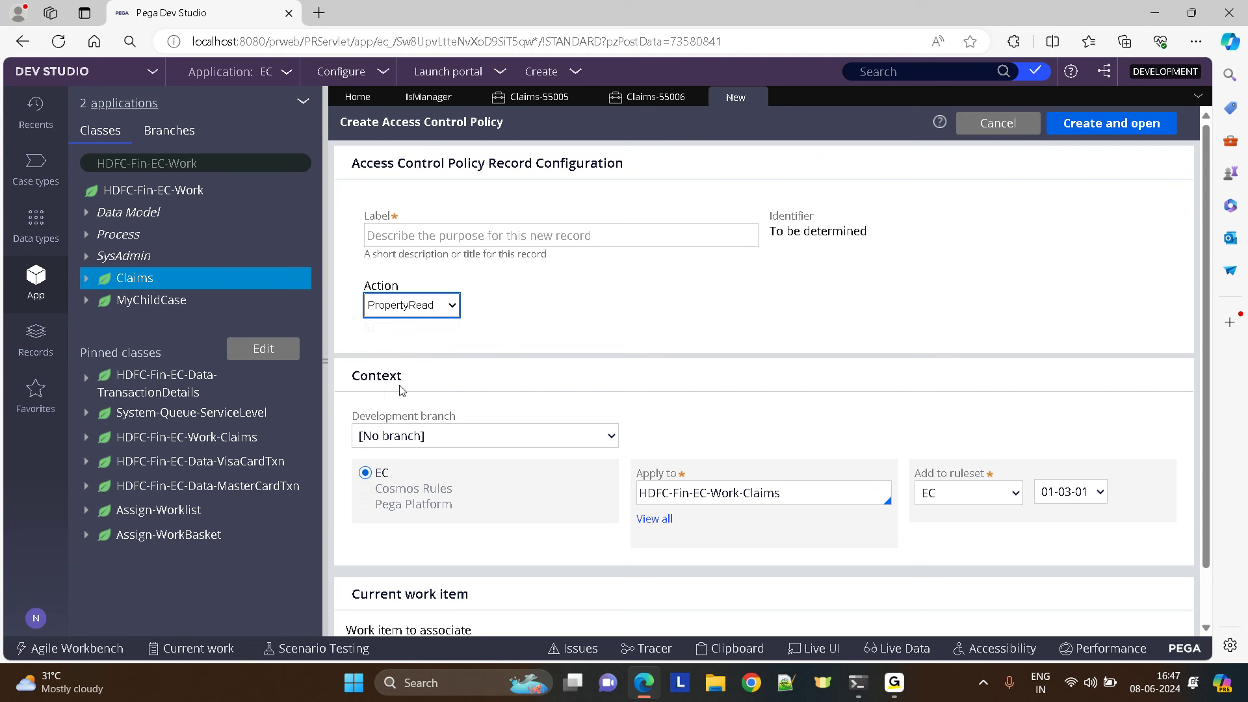
pyautogui.click(380, 239)
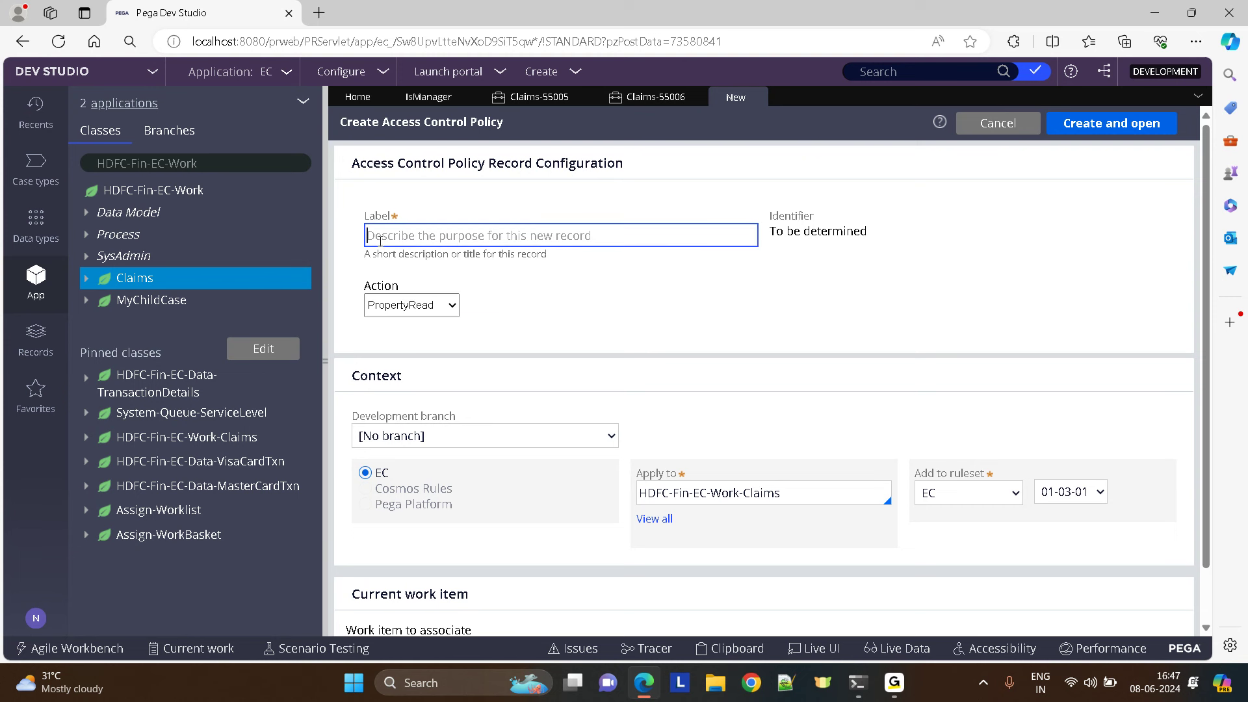
pyautogui.write('Card')
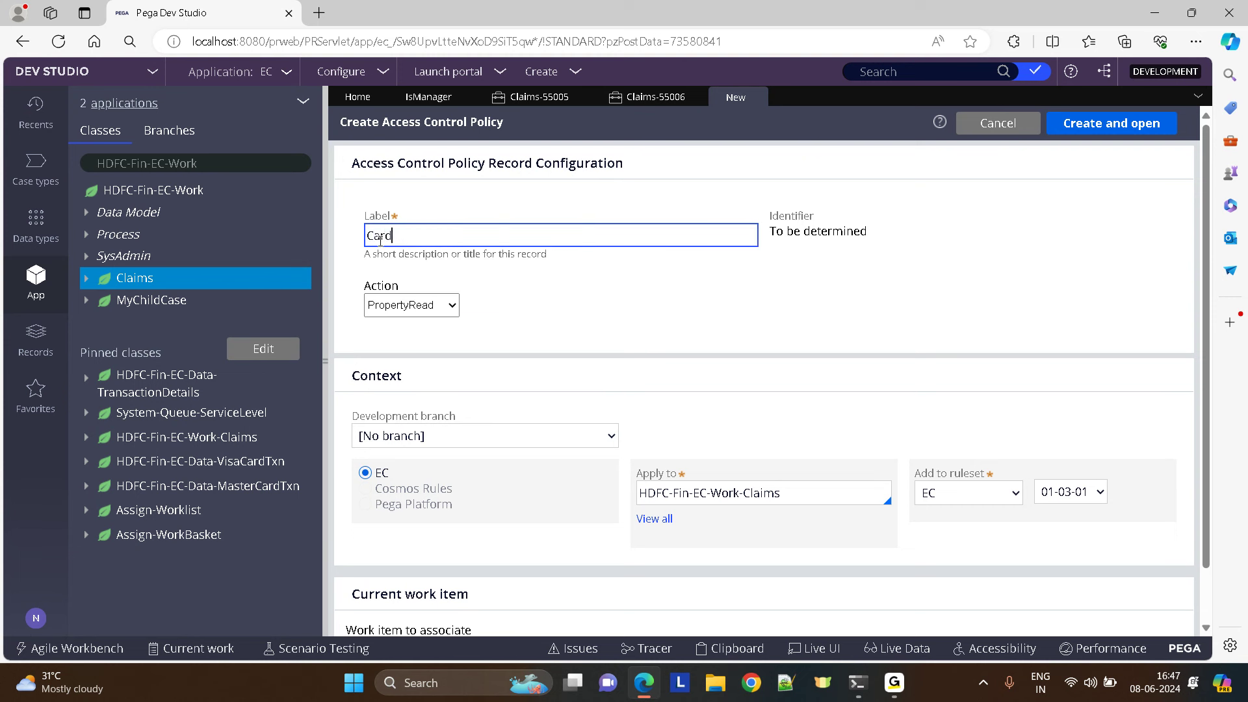
pyautogui.write('NoMasking')
pyautogui.click(1106, 130)
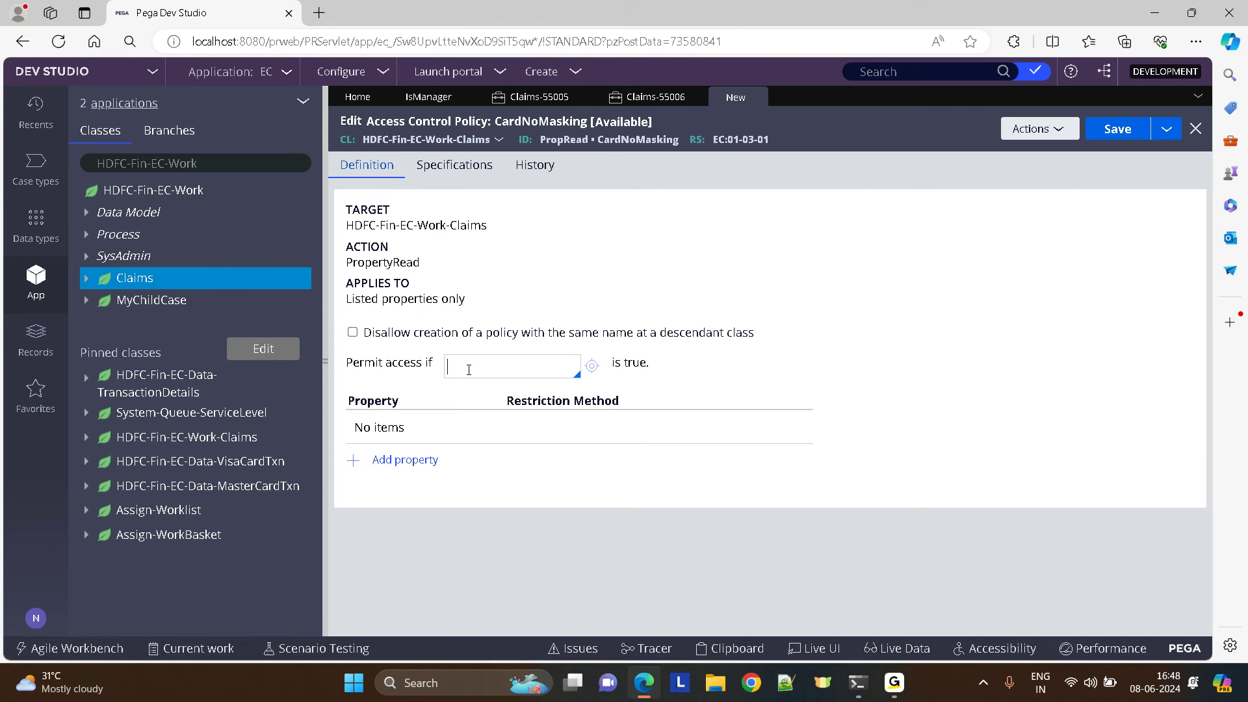
# Add the .CardNo property to the policy with the restriction method Mask all but last 'N'.
pyautogui.moveTo(346, 362); pyautogui.dragTo(442, 366)
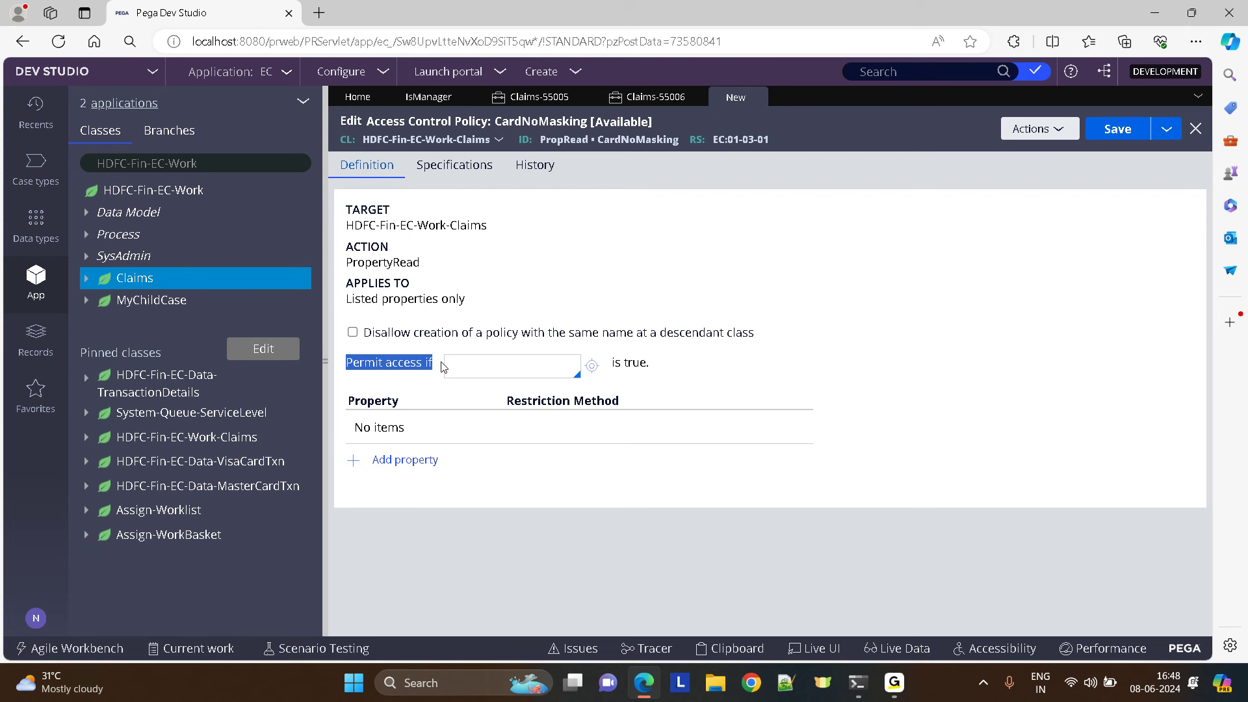
pyautogui.click(406, 461)
pyautogui.click(402, 424)
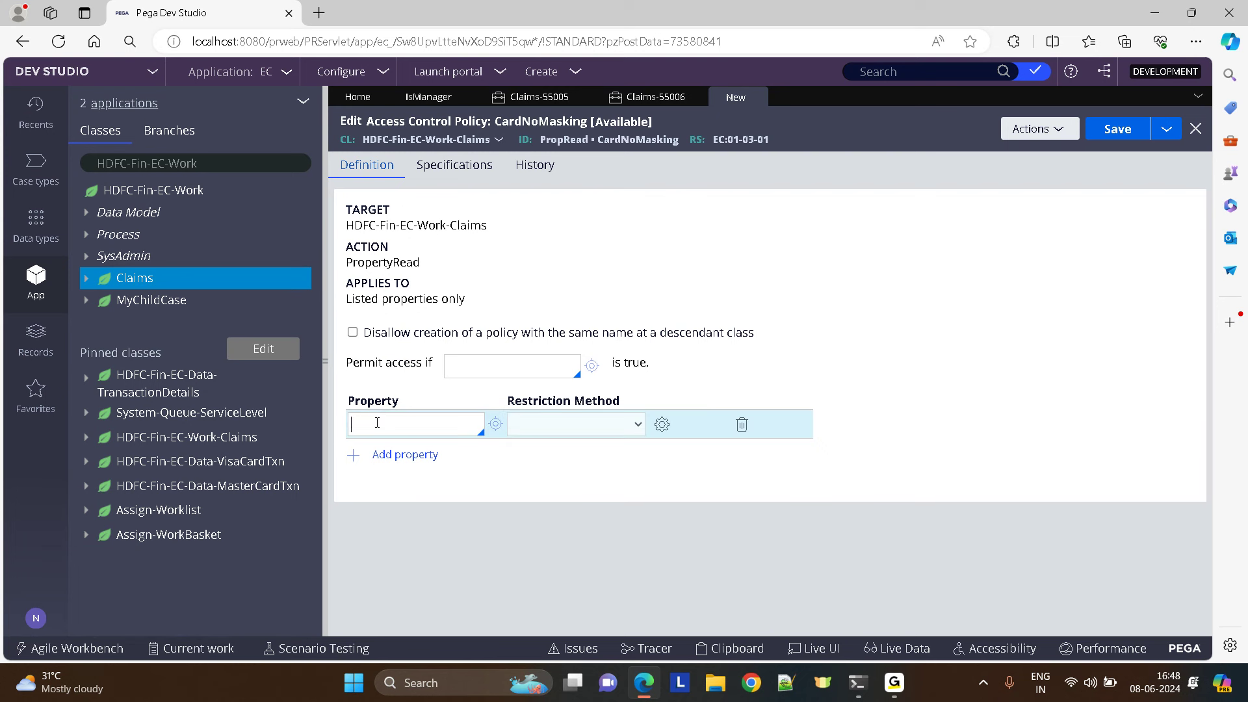
pyautogui.write('.card')
pyautogui.press('Return')
pyautogui.click(592, 429)
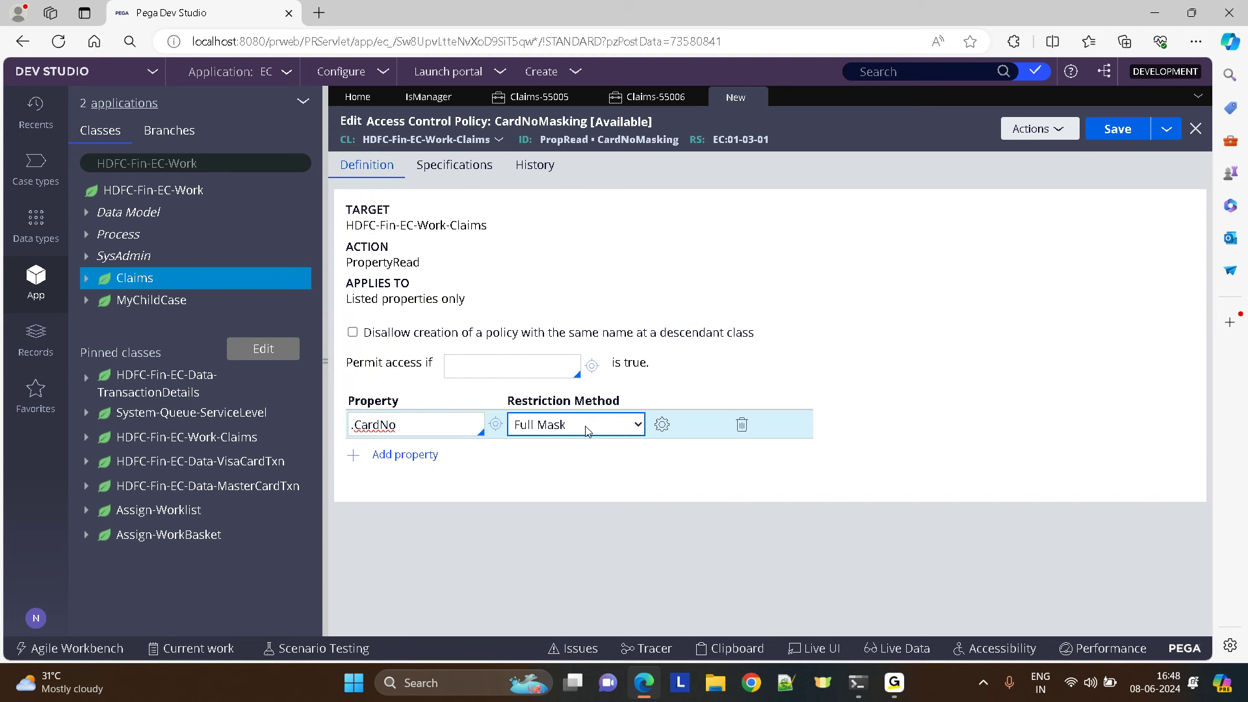
pyautogui.click(587, 429)
pyautogui.click(587, 429)
pyautogui.click(587, 429)
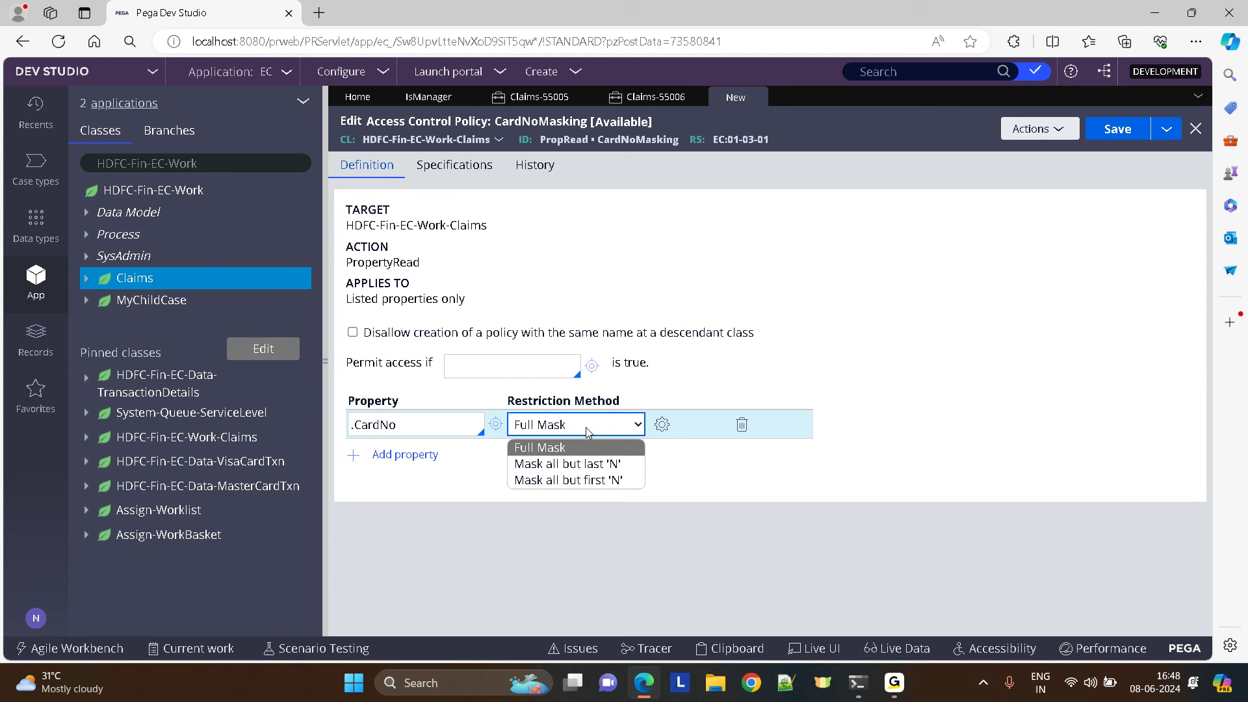
pyautogui.click(567, 463)
# Set the display characters length to 10 in the .CardNo masking options, submit them and try to save the policy.
pyautogui.click(662, 424)
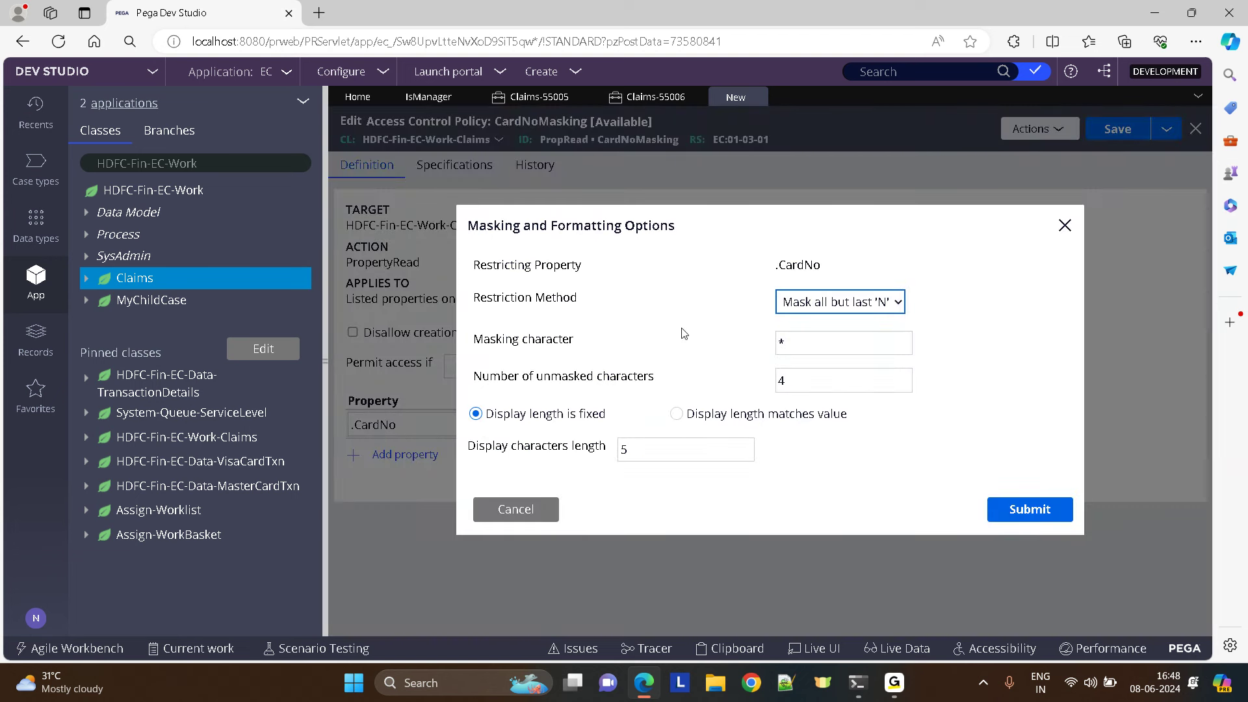
pyautogui.click(821, 342)
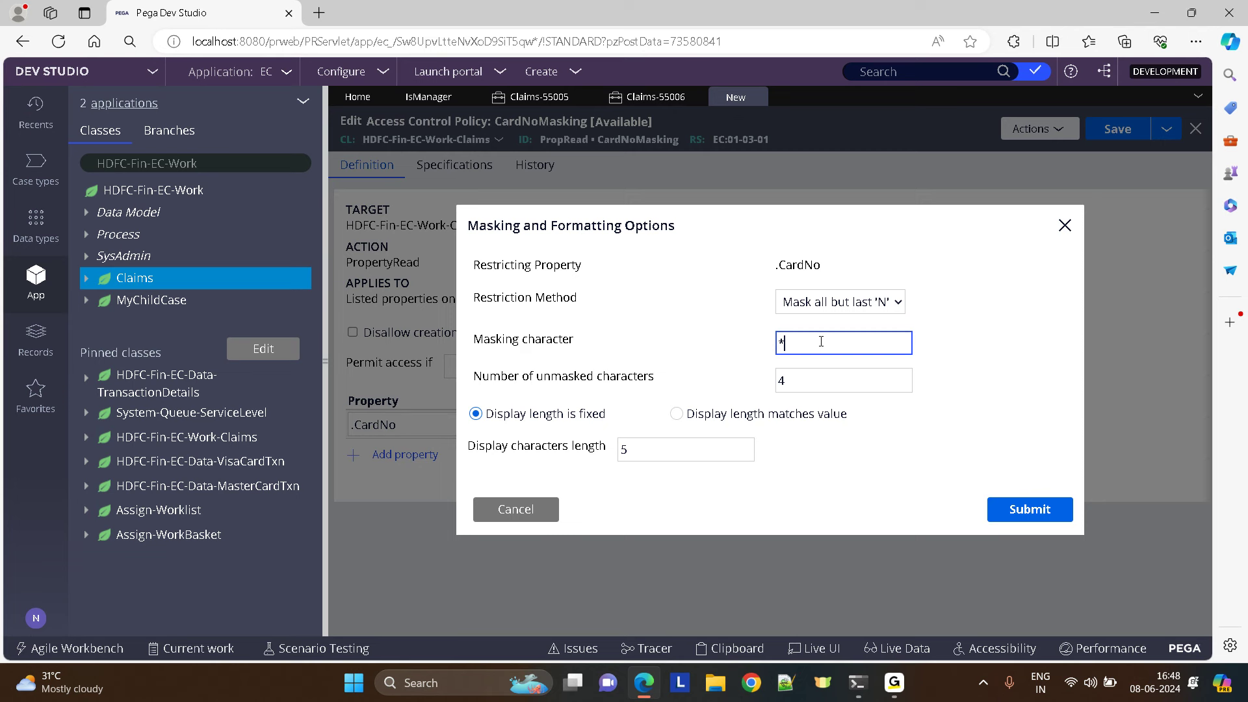
pyautogui.click(819, 382)
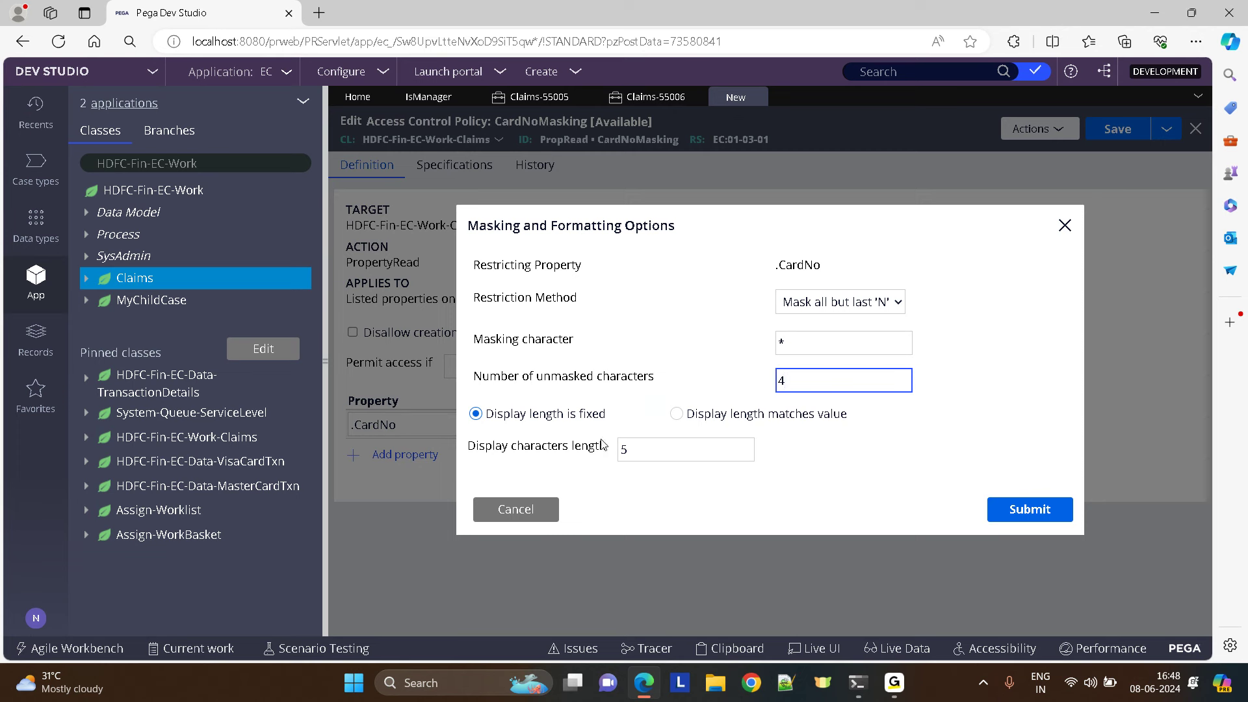
pyautogui.click(663, 454)
pyautogui.press('BackSpace')
pyautogui.write('10')
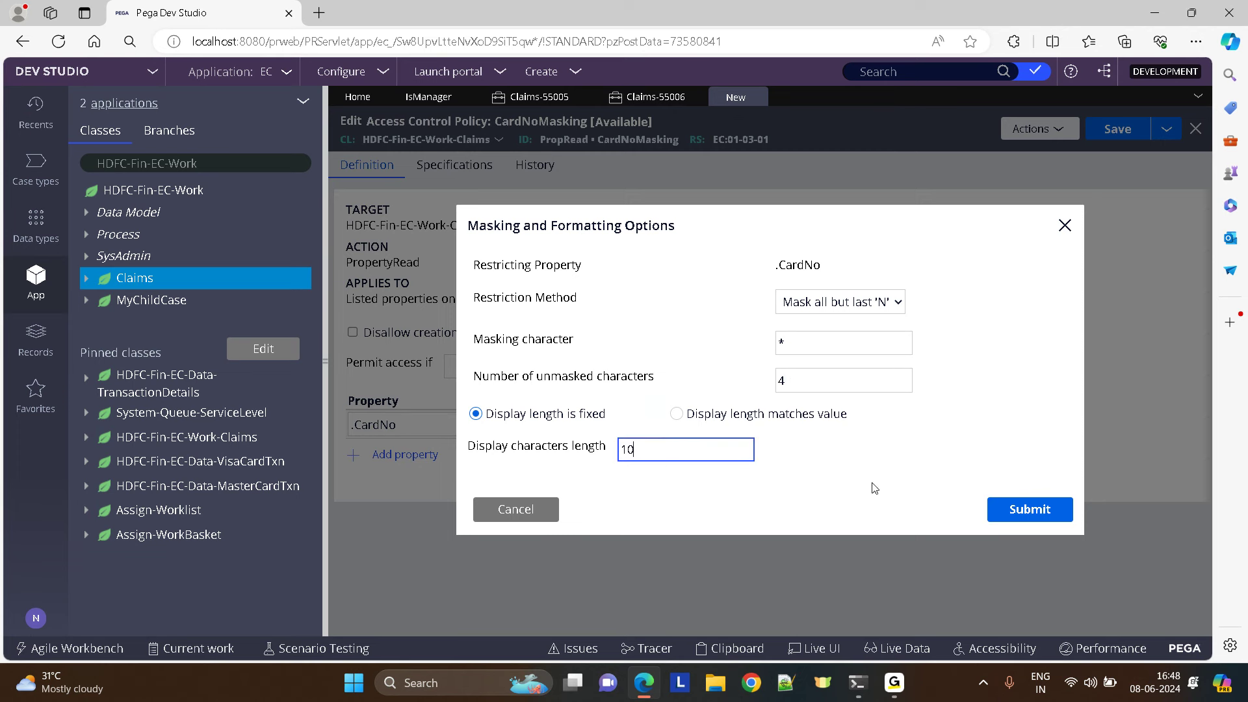
pyautogui.click(1040, 507)
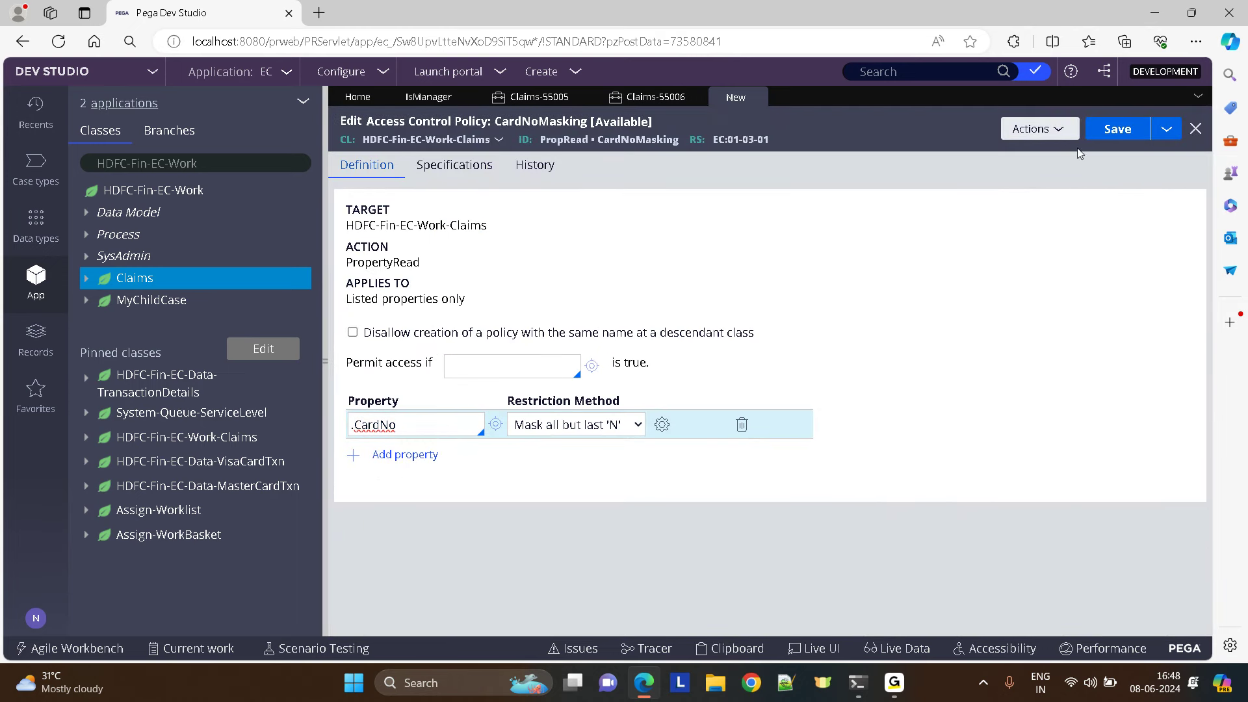
pyautogui.click(1100, 130)
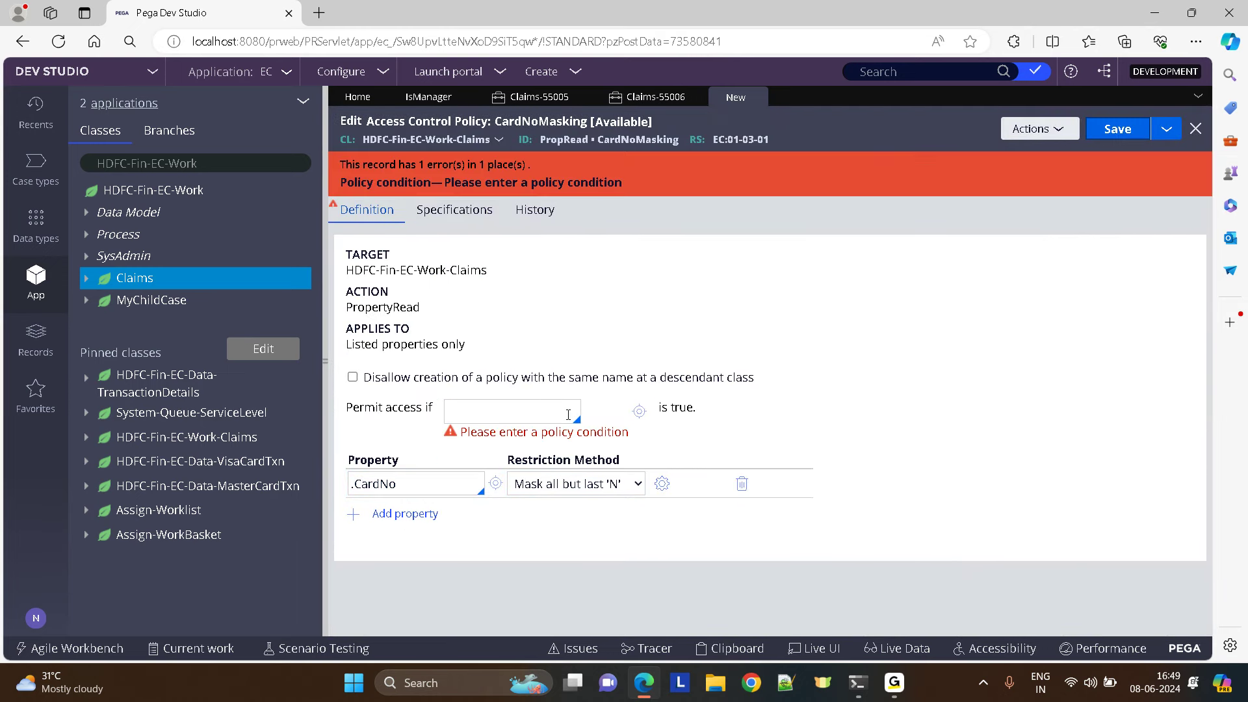
# Set the policy's permit-access condition to IsManager, and create and open that Access Control Policy Condition for HDFC-Fin-EC-Work-Claims.
pyautogui.click(529, 413)
pyautogui.rightClick(161, 277)
pyautogui.moveTo(240, 307)
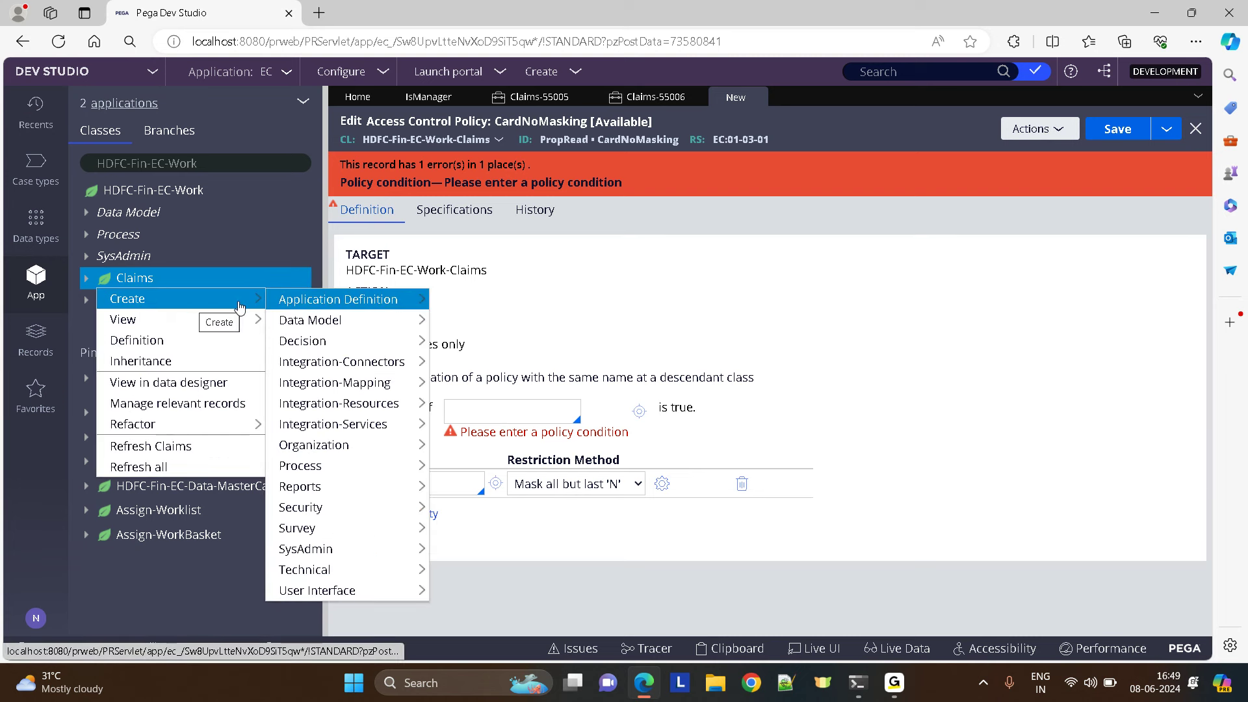
pyautogui.moveTo(296, 507)
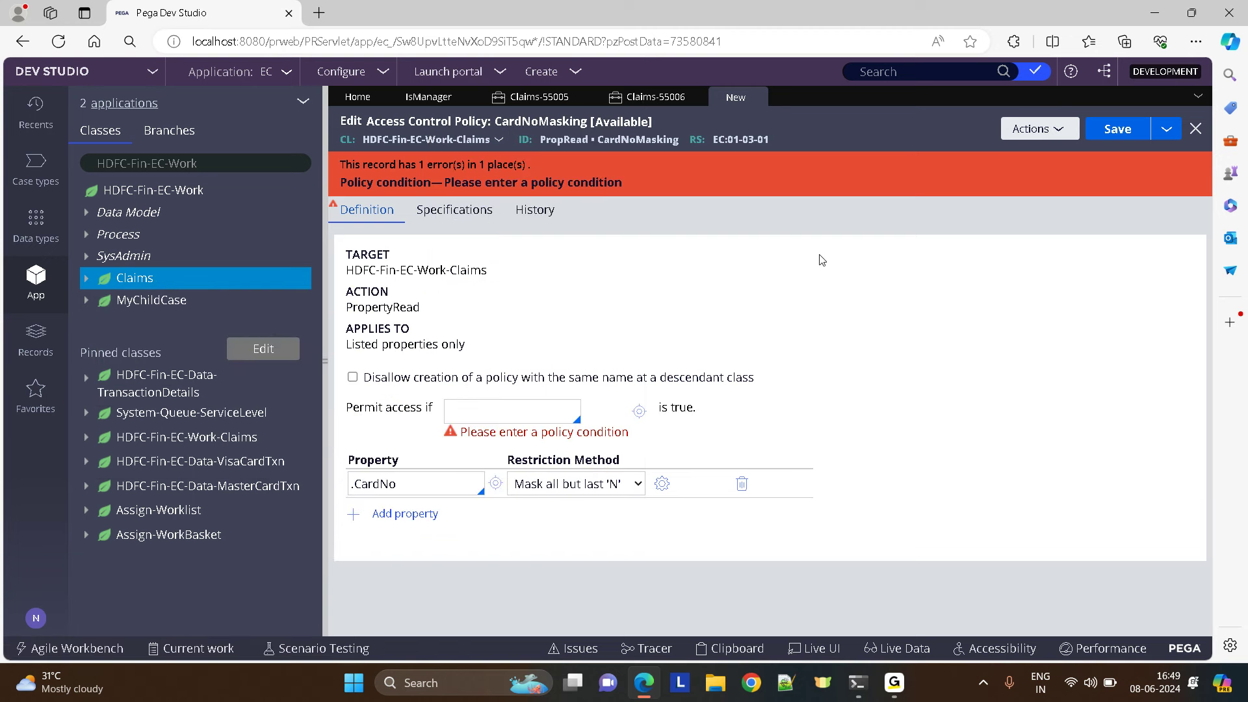
pyautogui.write('IsManager')
pyautogui.click(640, 414)
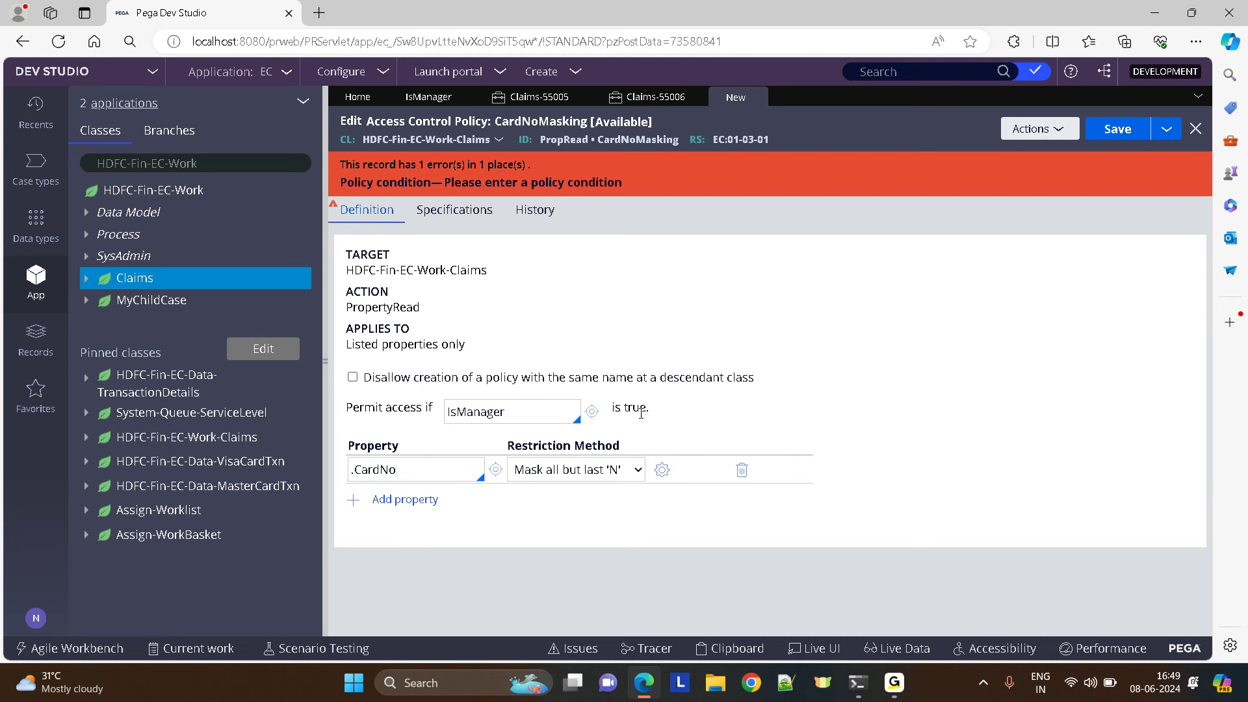
pyautogui.click(589, 414)
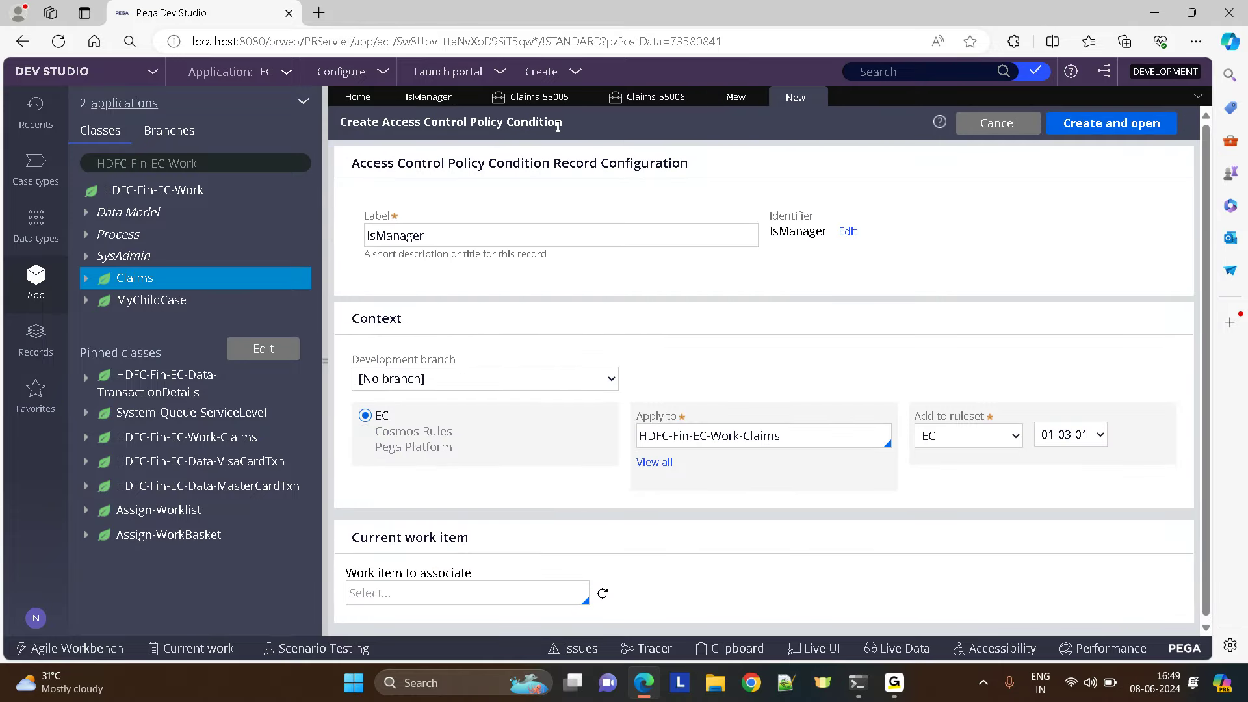
pyautogui.click(1106, 130)
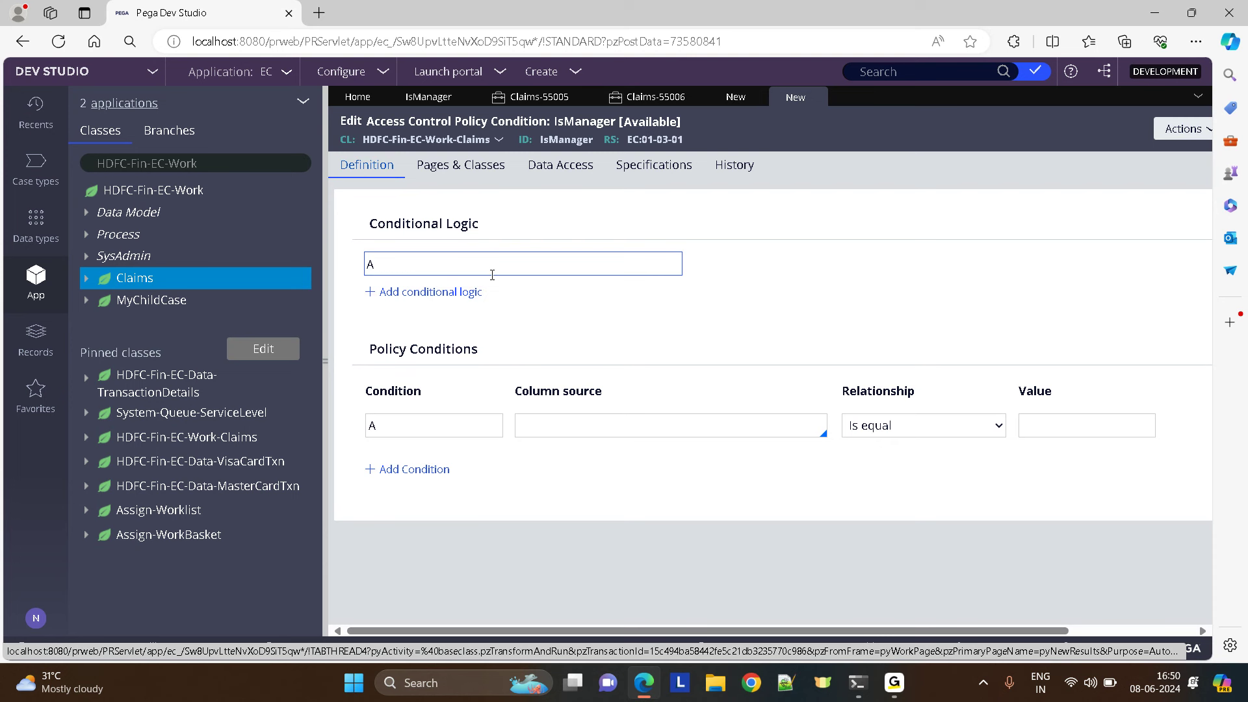
# Add a conditional logic row to the policy condition with IsManager as its WHEN rule.
pyautogui.click(432, 292)
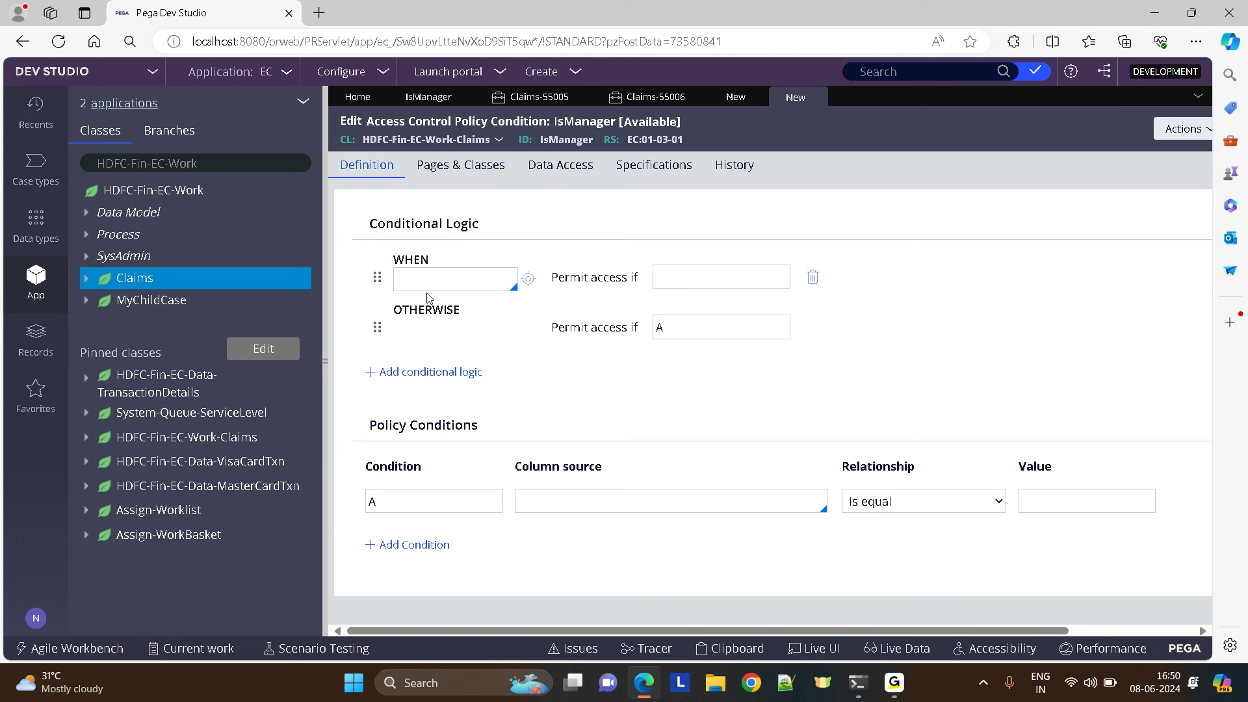
pyautogui.click(407, 278)
pyautogui.write('IsManager')
# Inspect the access group comparison in the IsManager Access When rule and return to the policy condition.
pyautogui.click(528, 279)
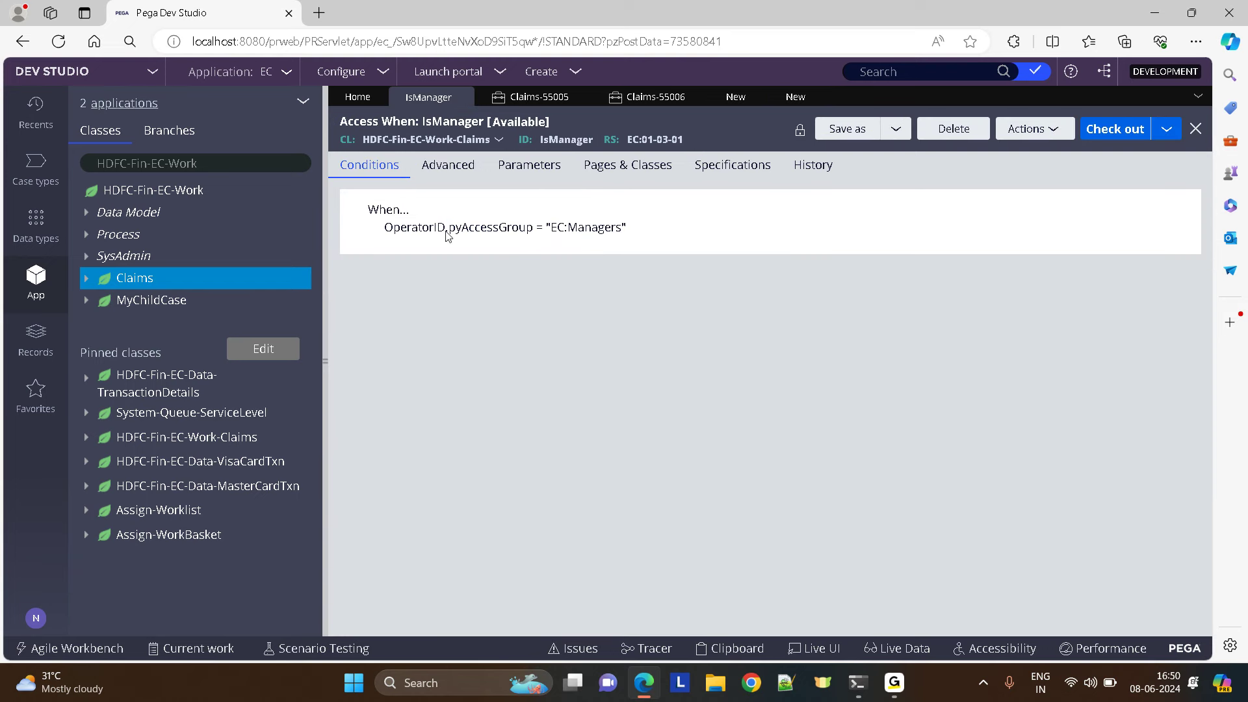
pyautogui.click(445, 168)
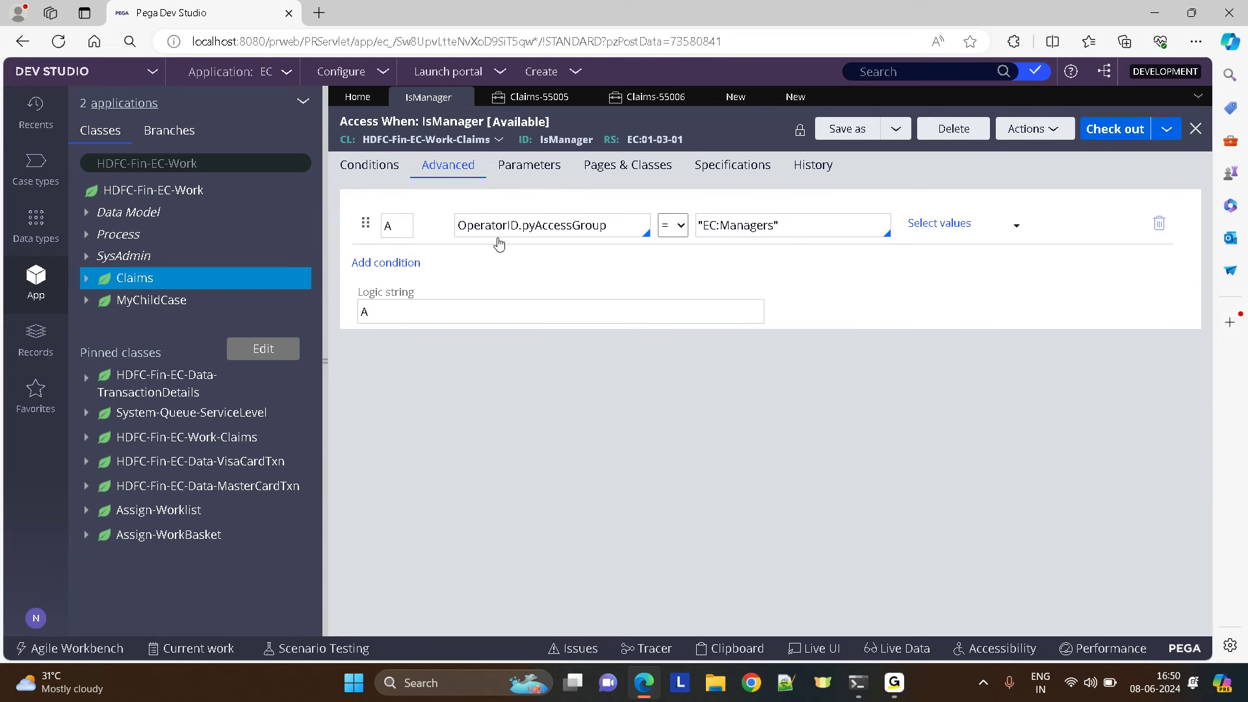
pyautogui.moveTo(814, 226); pyautogui.dragTo(699, 228)
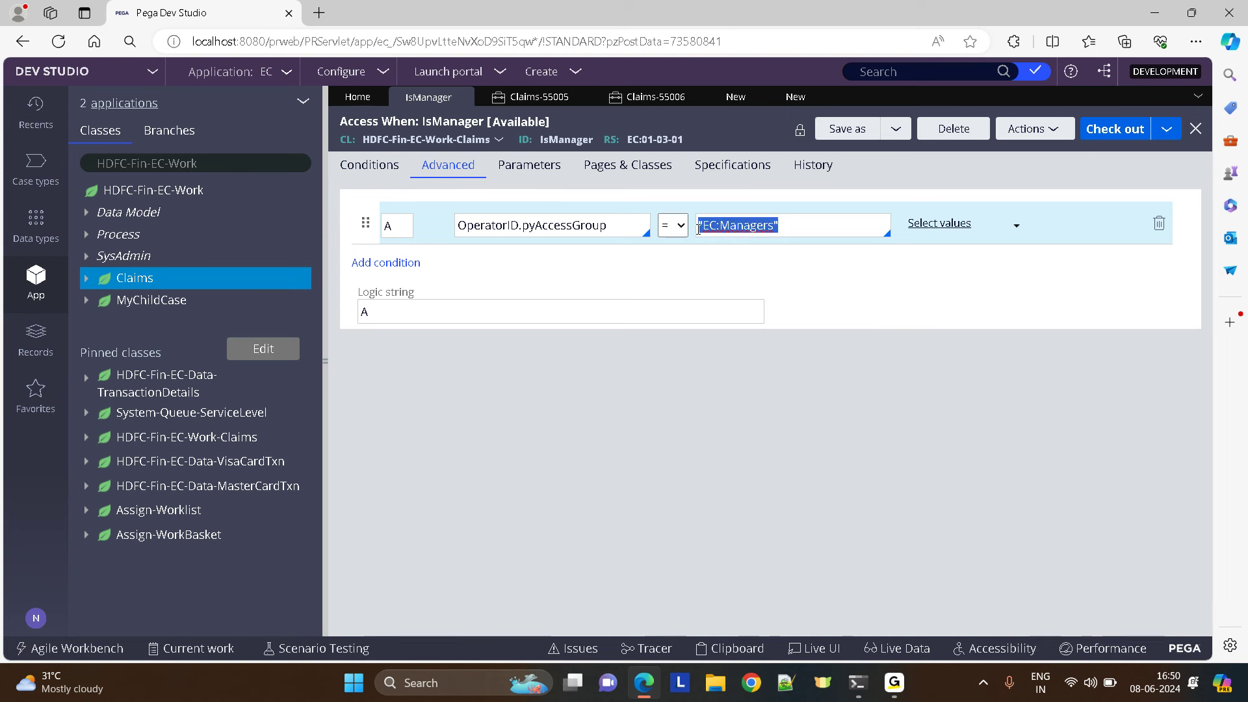
pyautogui.click(735, 97)
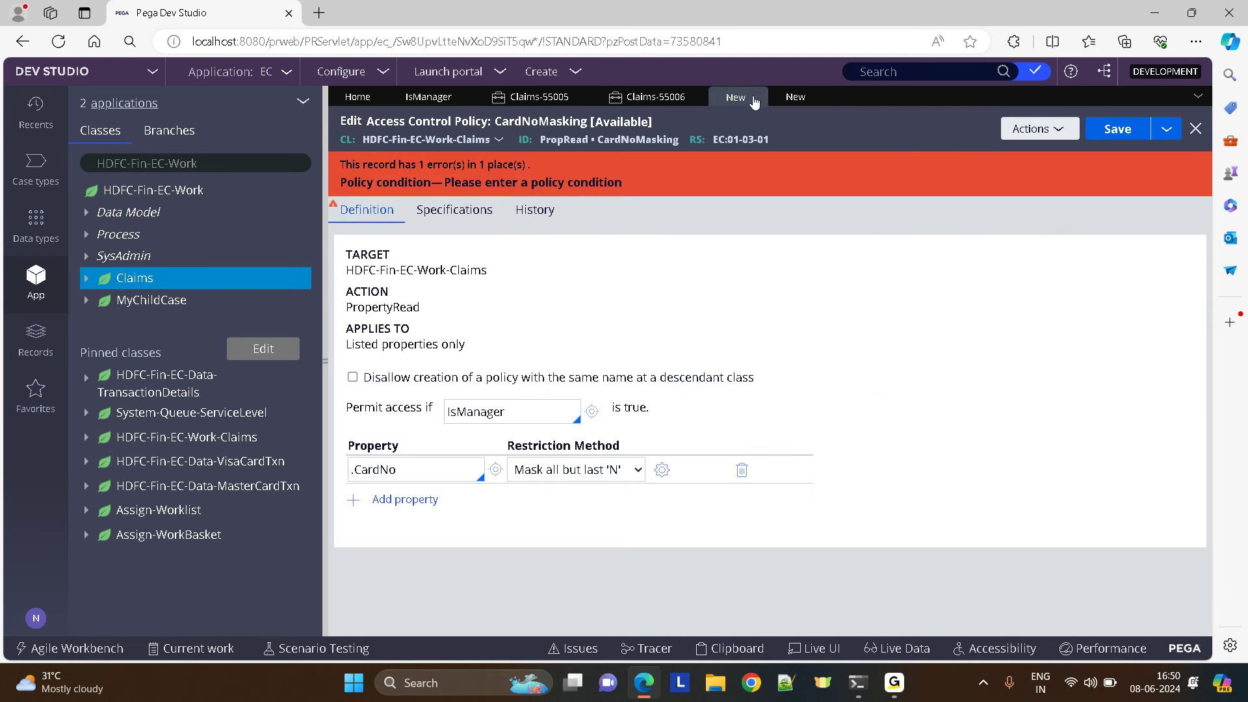
pyautogui.click(796, 96)
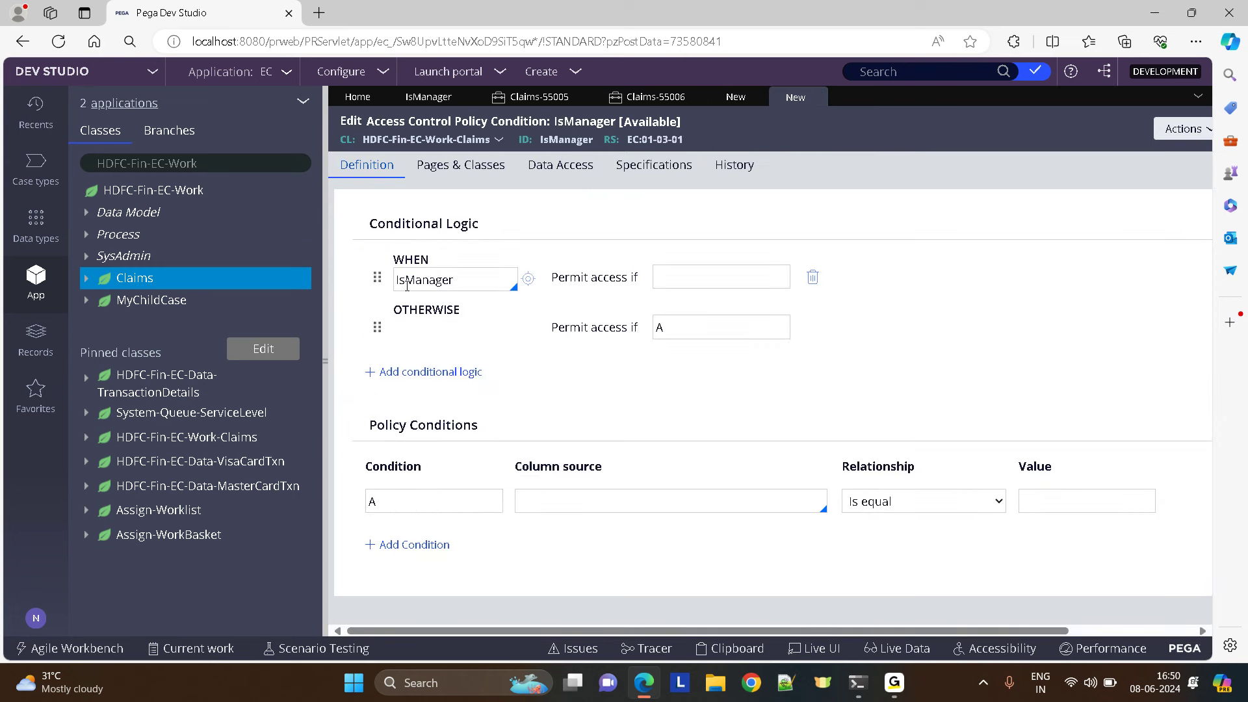
# Permit access if A for the IsManager case and if B otherwise, and add a second policy condition, B.
pyautogui.click(691, 276)
pyautogui.write('A')
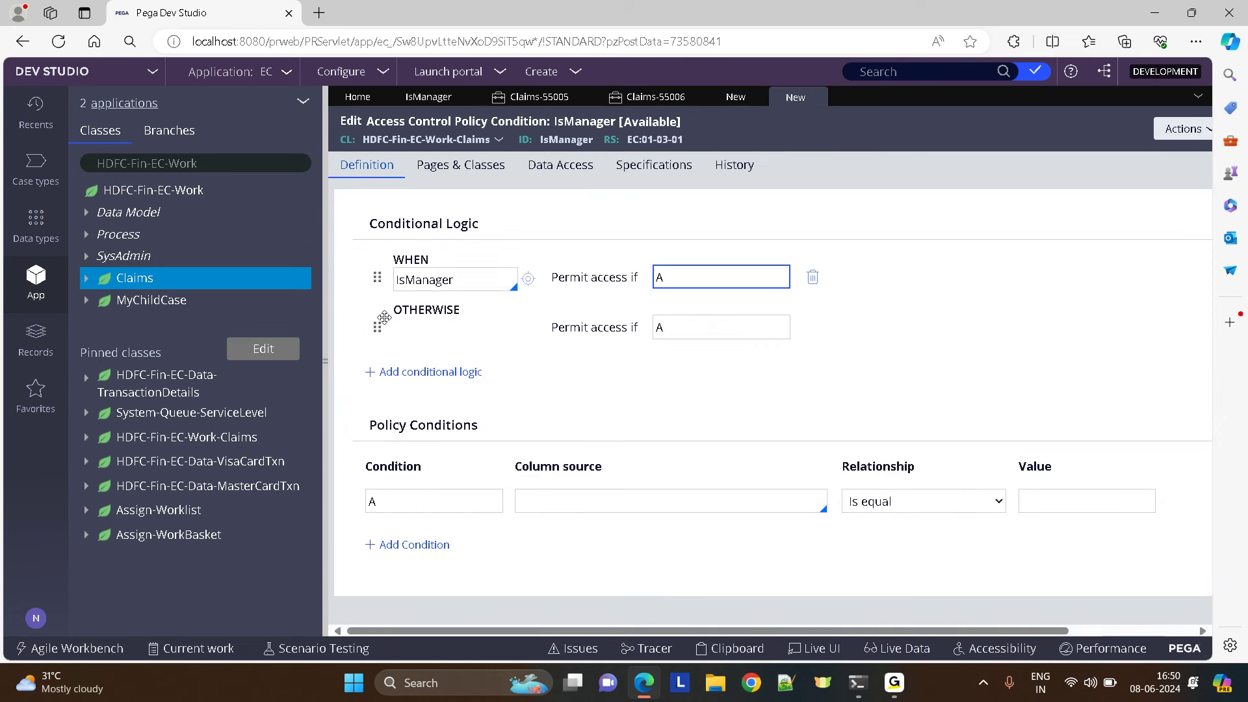
pyautogui.click(707, 330)
pyautogui.press('BackSpace')
pyautogui.write('b')
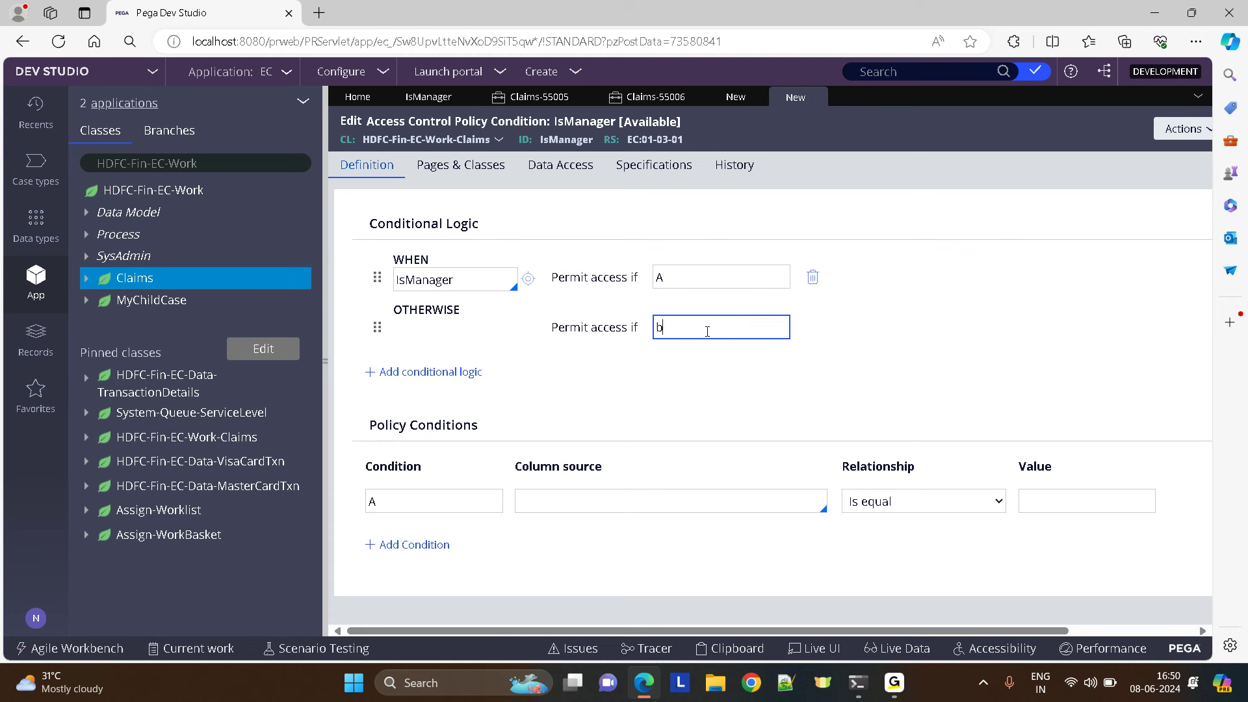
pyautogui.write('B')
pyautogui.moveTo(393, 545)
pyautogui.mouseDown()
pyautogui.moveTo(382, 506)
pyautogui.moveTo(403, 548)
pyautogui.mouseUp()
pyautogui.click(410, 546)
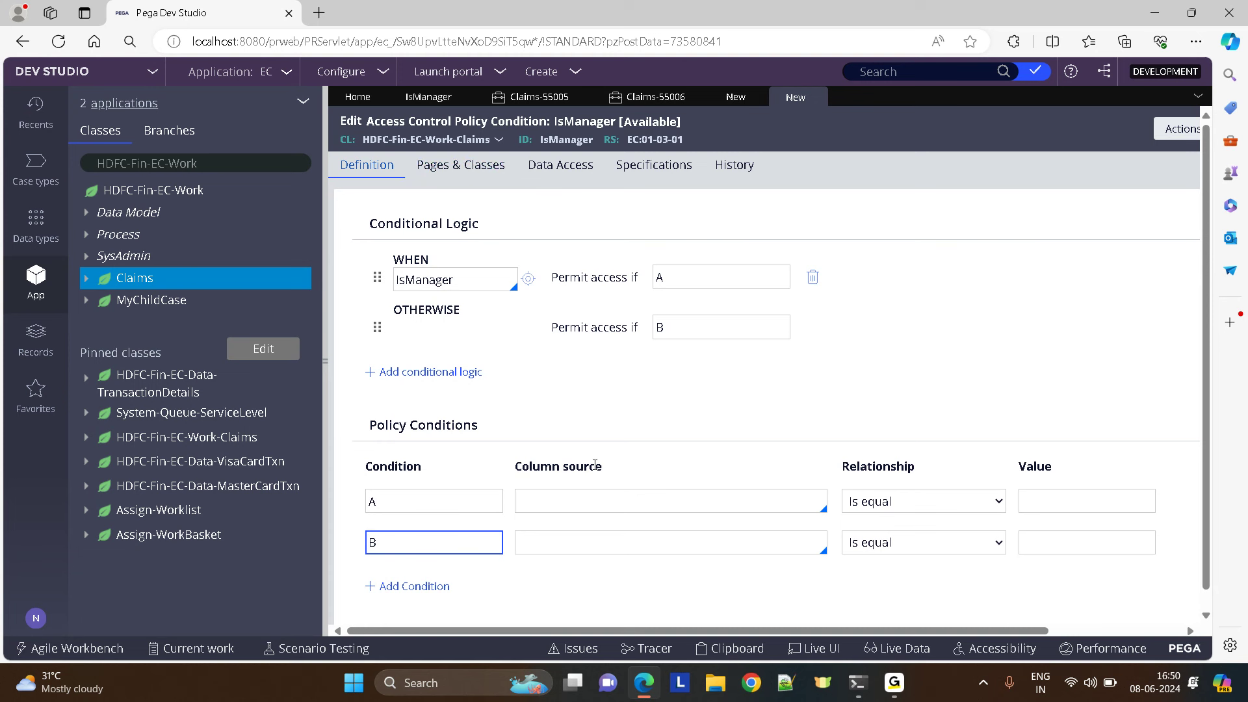
# Set the column source of policy condition A to .pyID.
pyautogui.click(541, 505)
pyautogui.write('.')
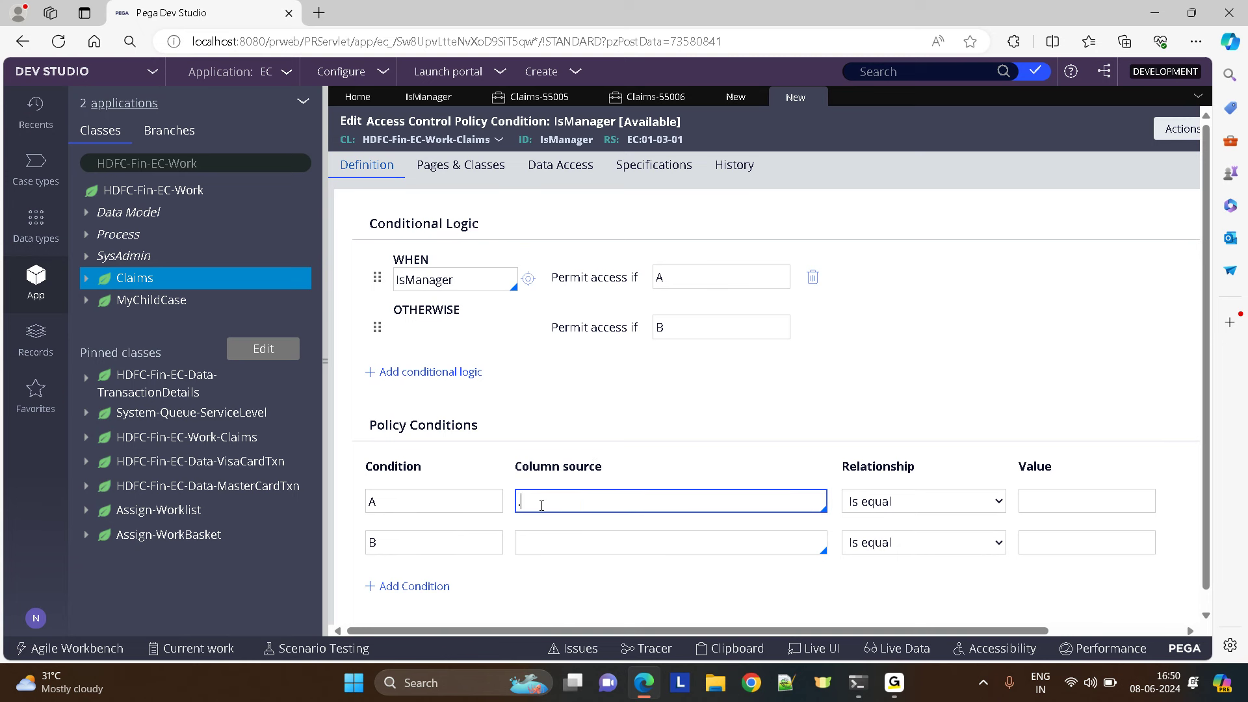
pyautogui.write('PYID')
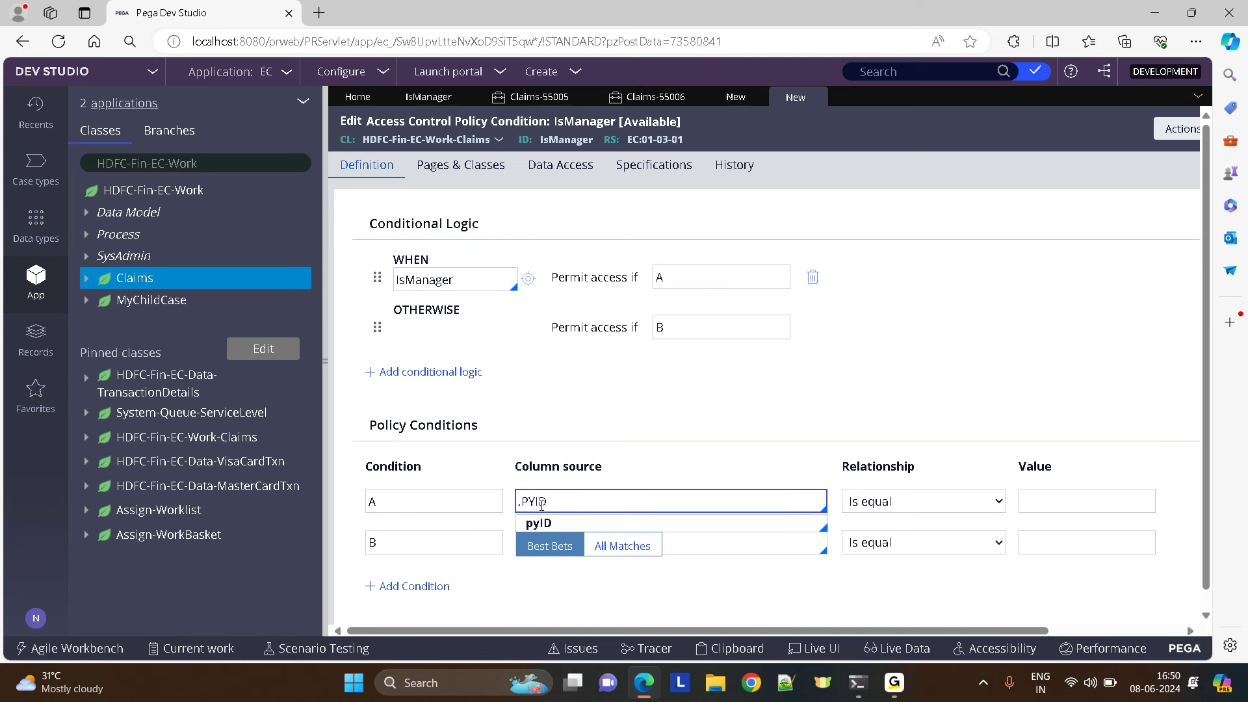
pyautogui.click(539, 523)
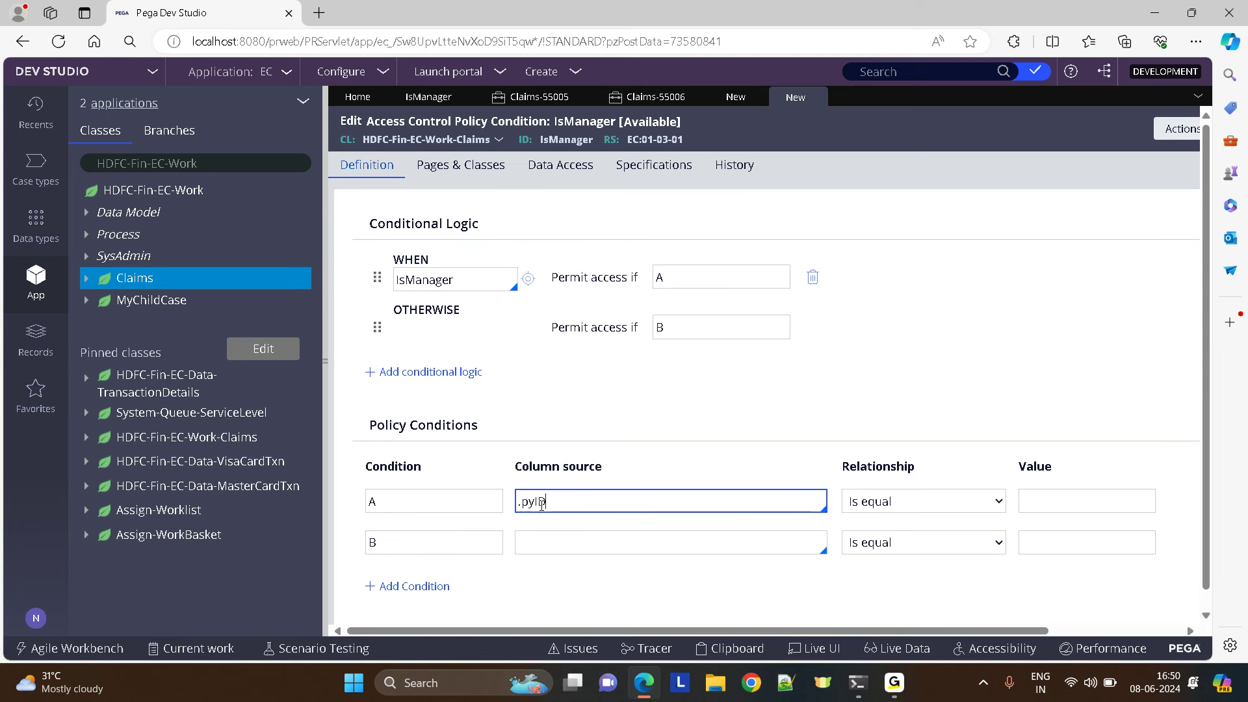
# Set policy condition A's relationship to Is not null and policy condition B's column source to .pyID.
pyautogui.click(918, 502)
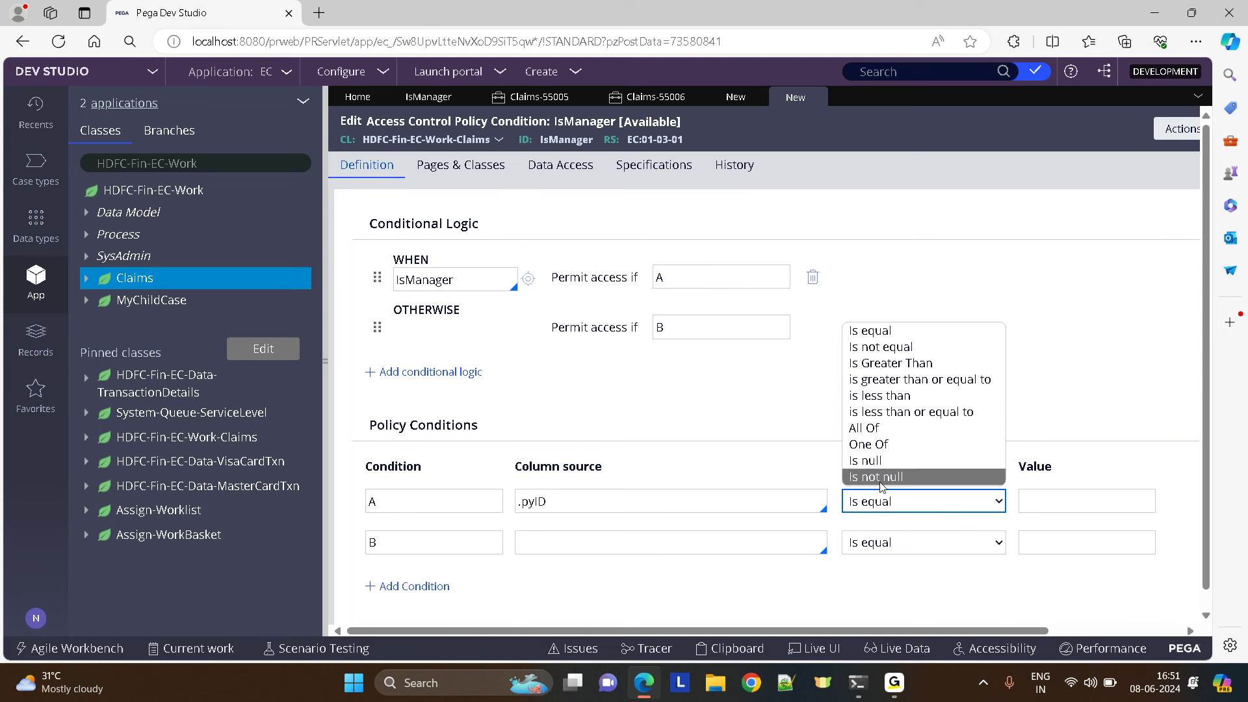
pyautogui.click(881, 480)
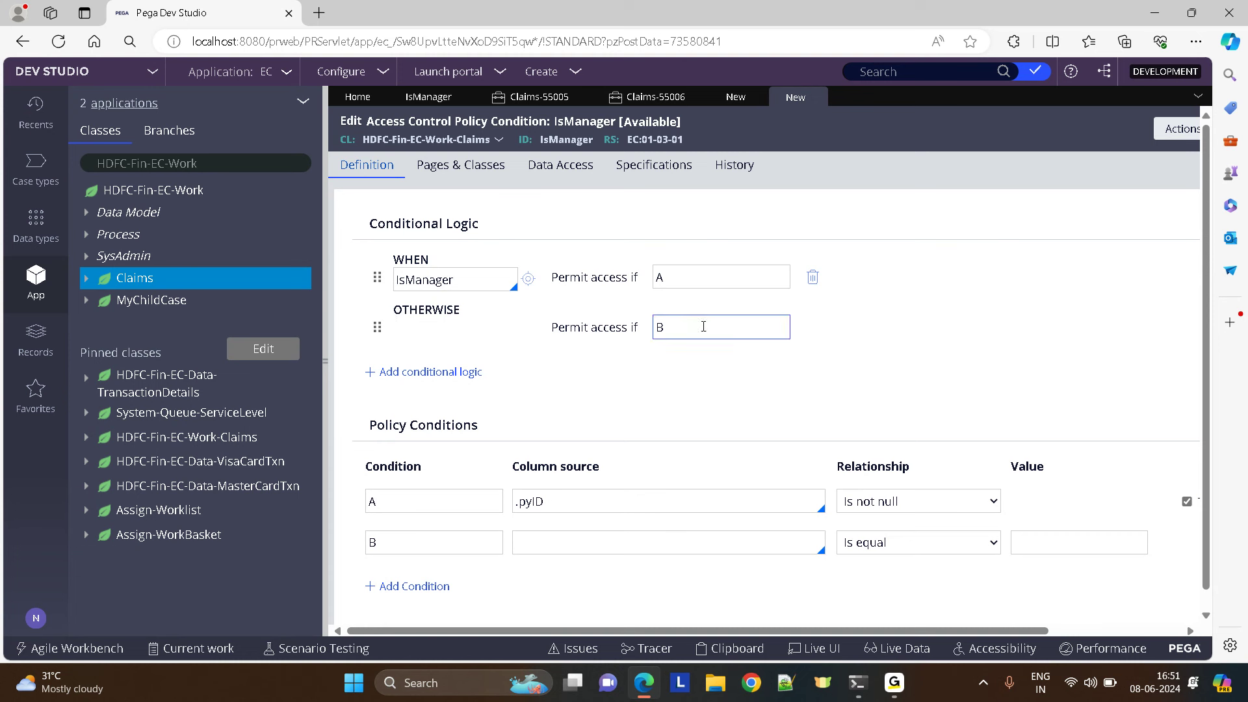
pyautogui.click(532, 545)
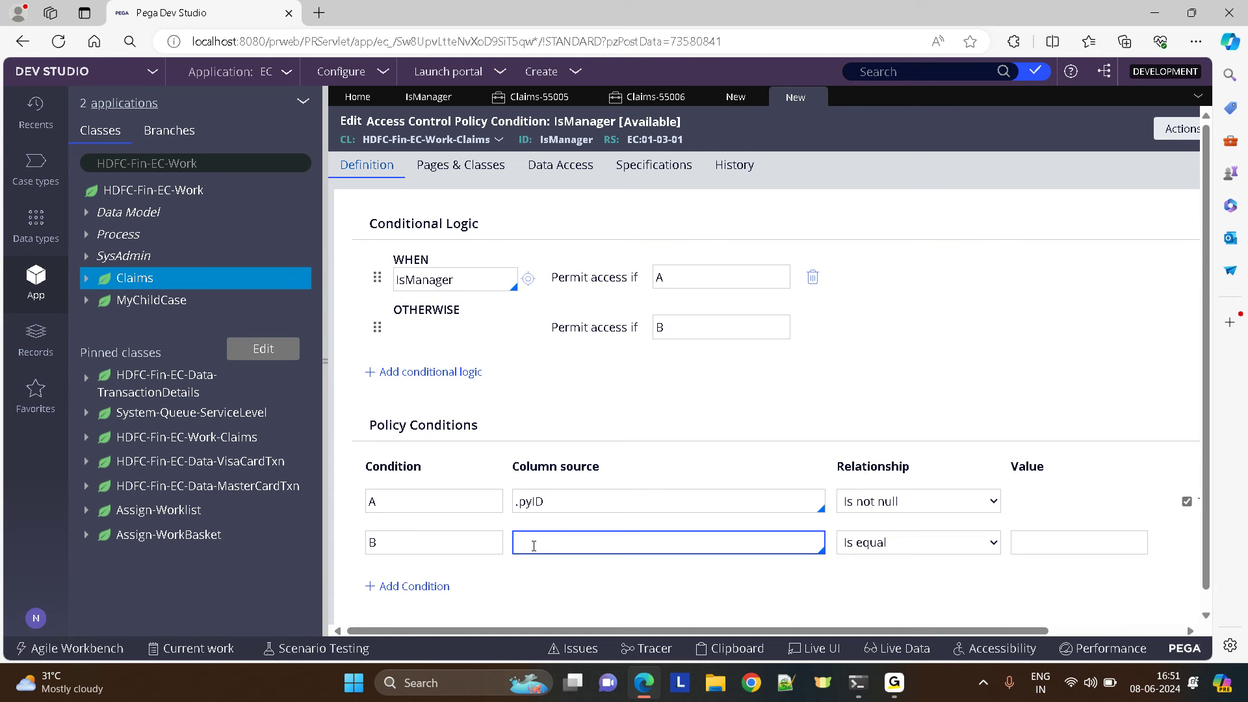
pyautogui.write('.PY')
pyautogui.press('Down')
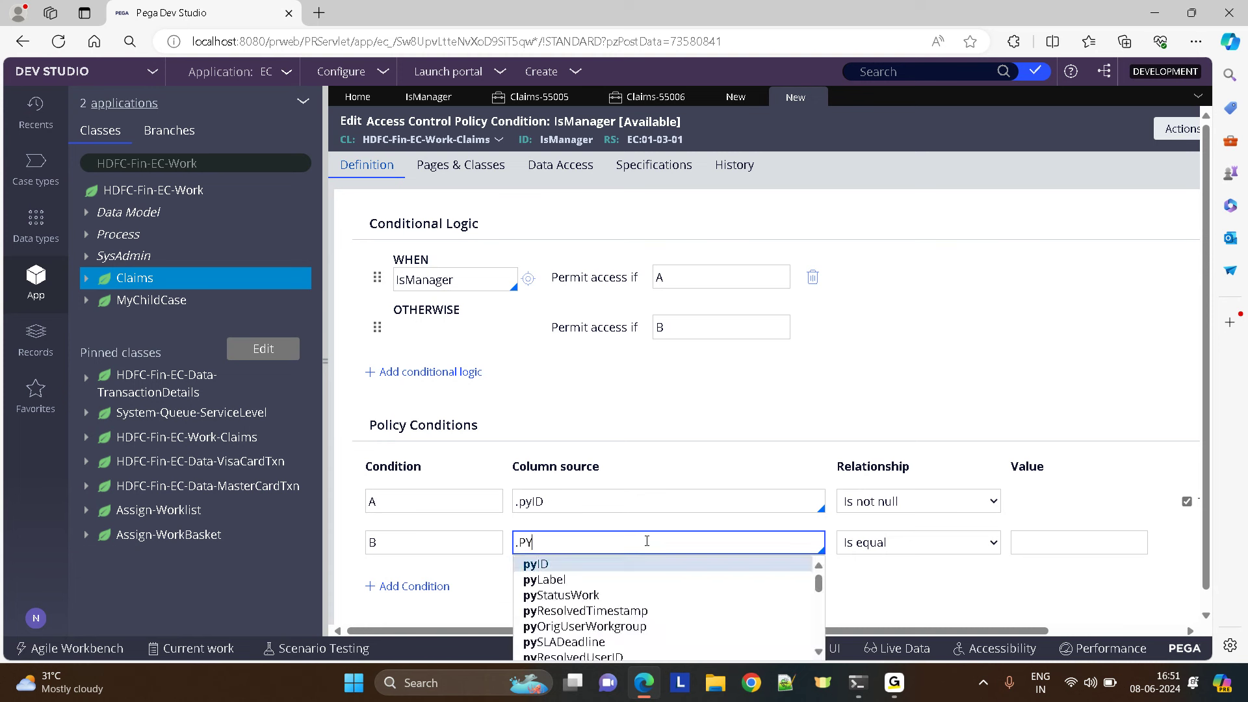
pyautogui.press('Return')
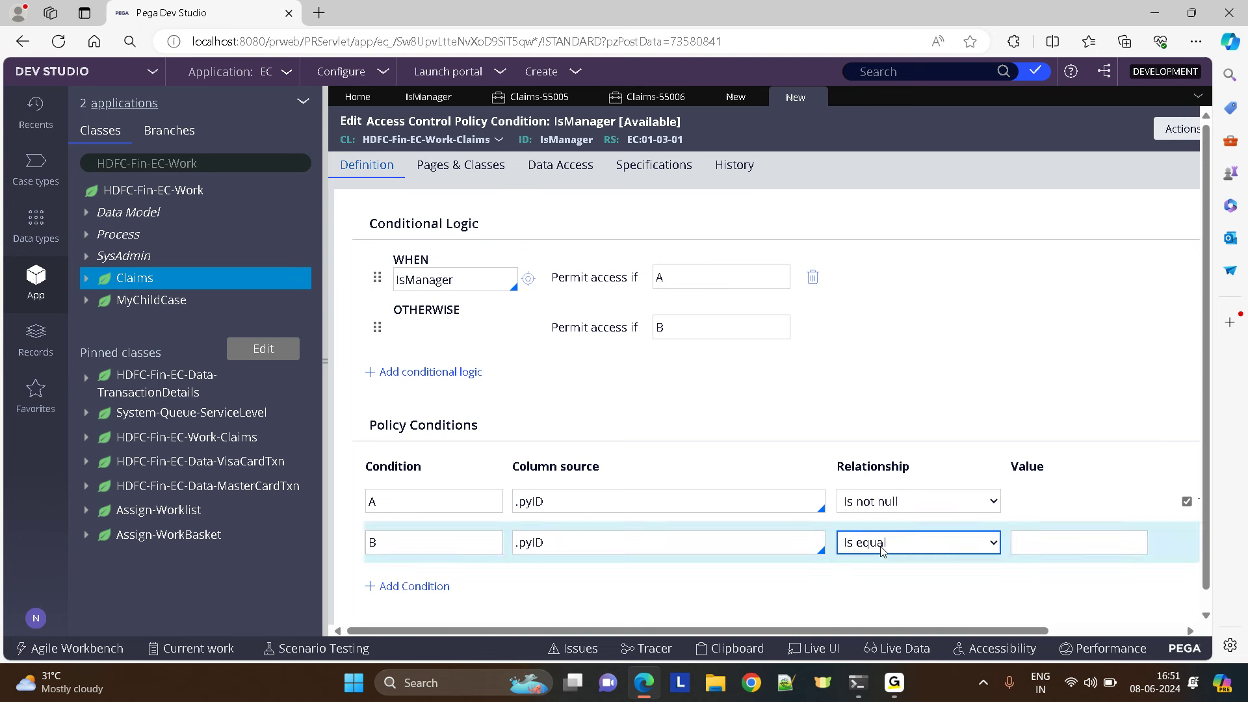
pyautogui.click(890, 545)
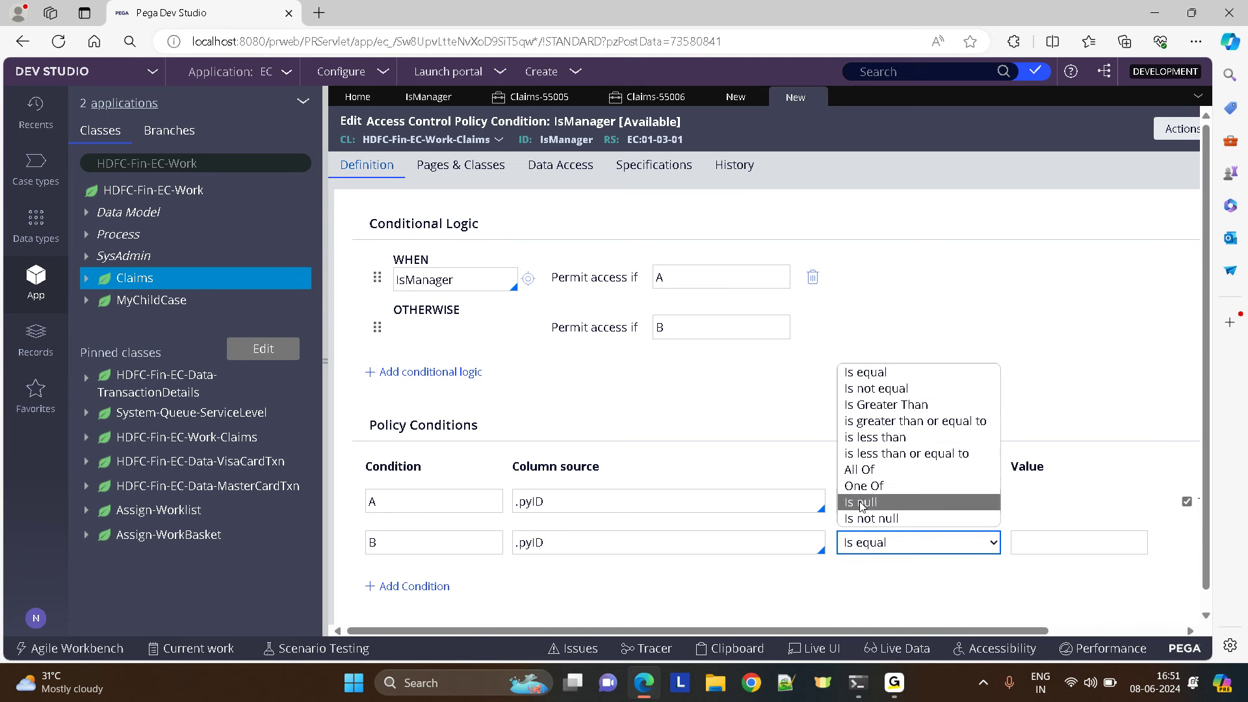
pyautogui.click(865, 503)
pyautogui.click(911, 544)
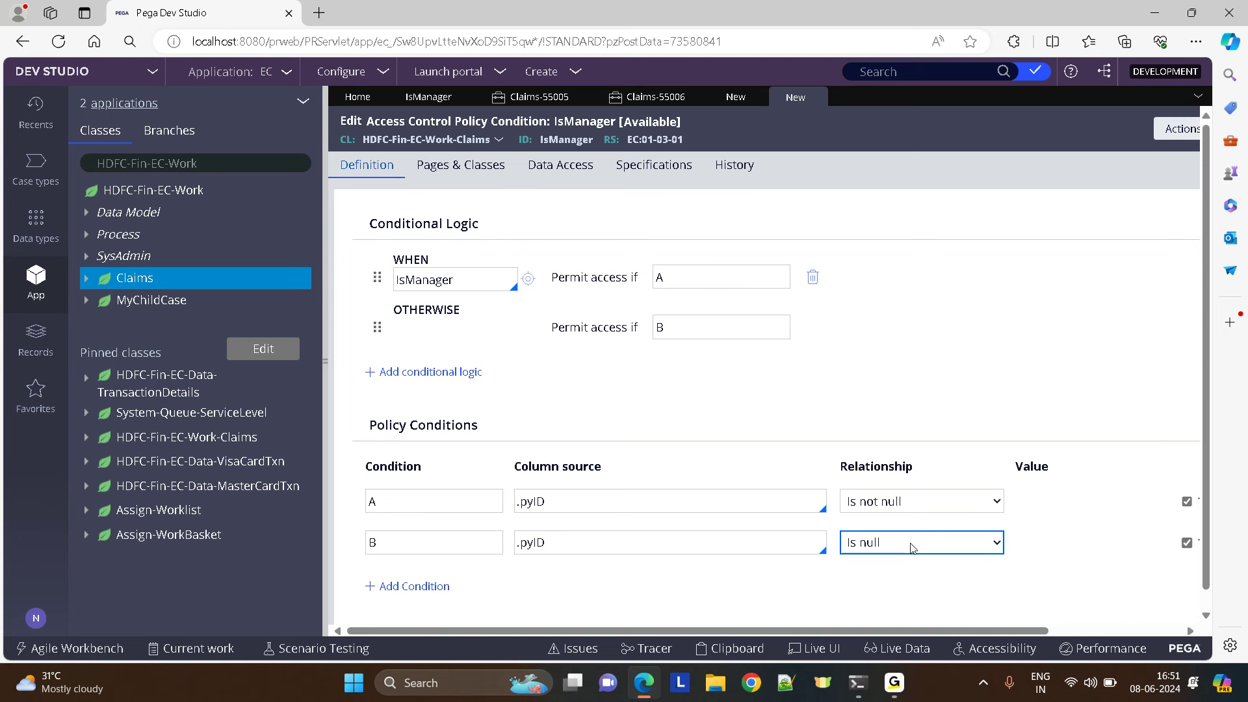
pyautogui.press('Up')
pyautogui.press('Up')
pyautogui.press('Up')
pyautogui.press('Up')
pyautogui.press('Up')
pyautogui.press('Up')
pyautogui.press('Up')
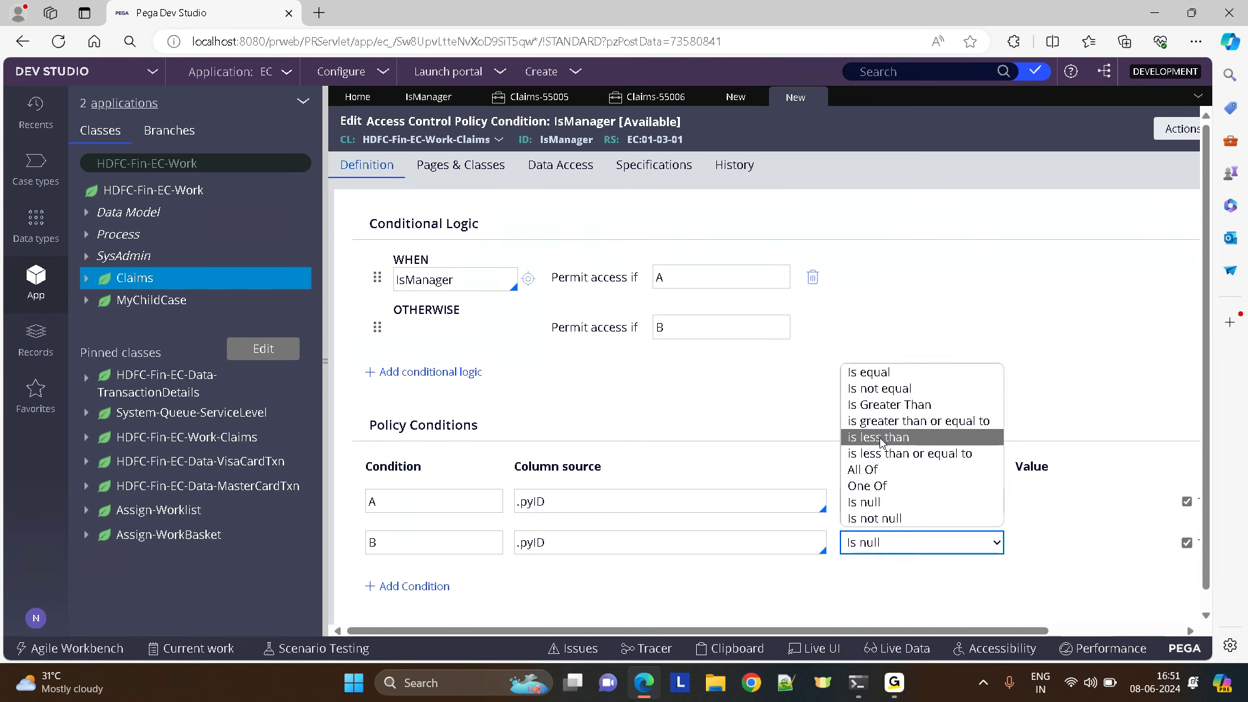
pyautogui.press('Return')
# Set policy condition B's comparison value to "AB" and save the IsManager policy condition.
pyautogui.click(1025, 544)
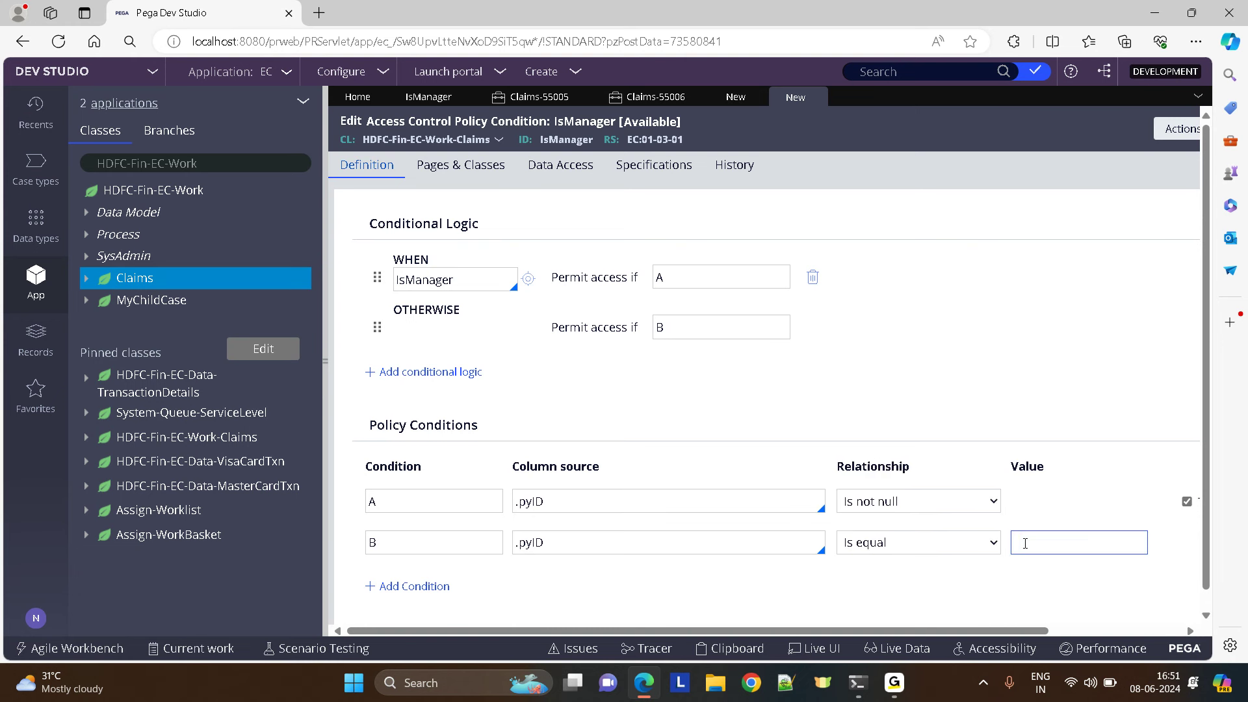
pyautogui.write('AN')
pyautogui.press('BackSpace')
pyautogui.write('B-')
pyautogui.press('Home')
pyautogui.write('"')
pyautogui.hotkey('ctrl', 's')
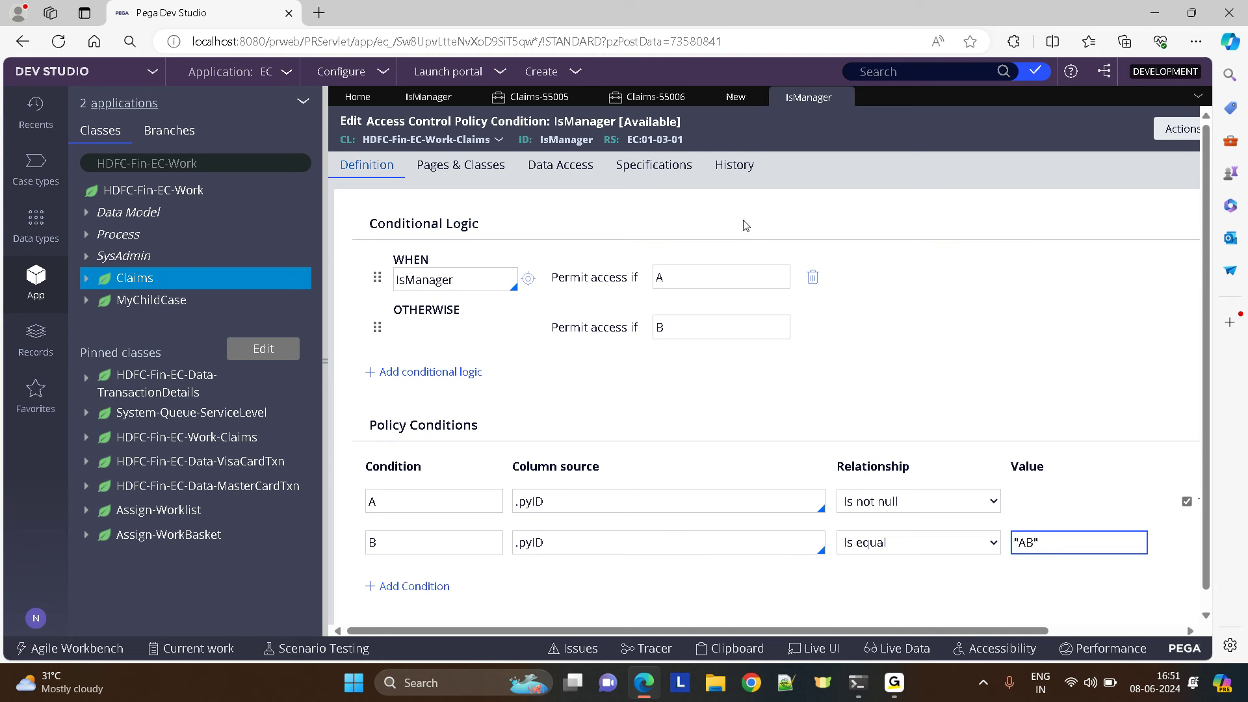
# Save the CardNoMasking access control policy and review the IsManager policy condition it references.
pyautogui.click(726, 97)
pyautogui.click(1117, 129)
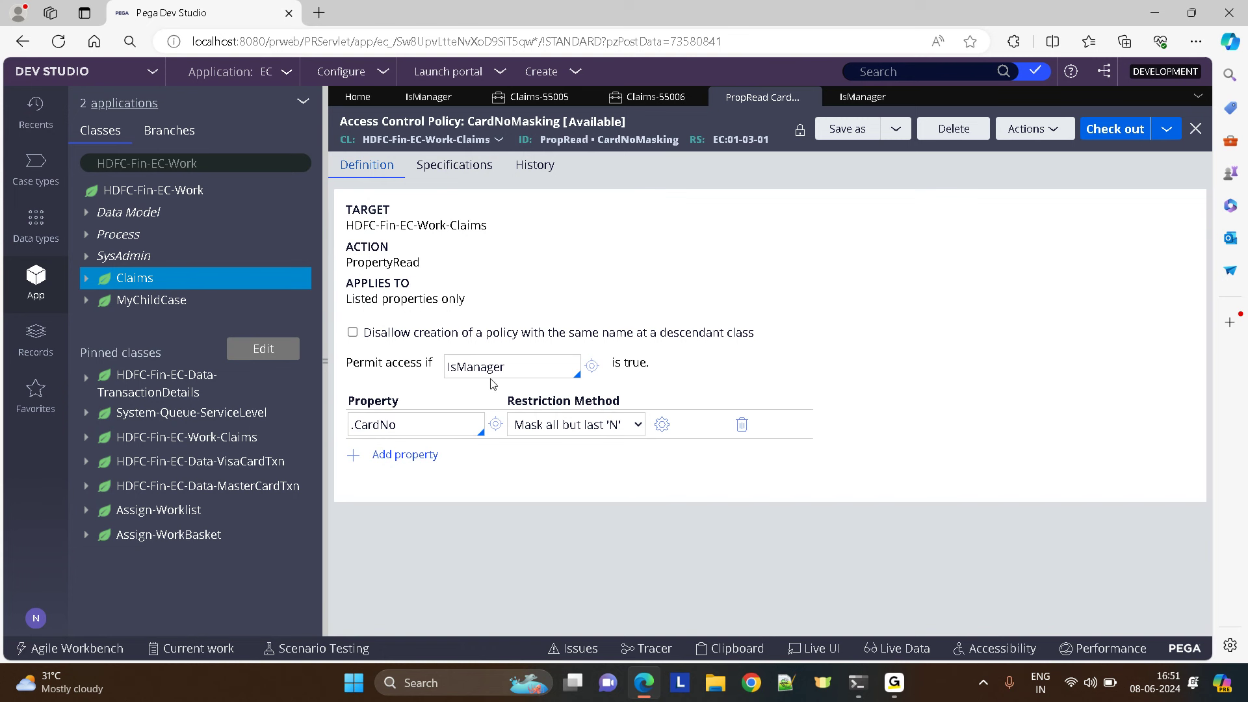
pyautogui.moveTo(513, 366); pyautogui.dragTo(445, 366)
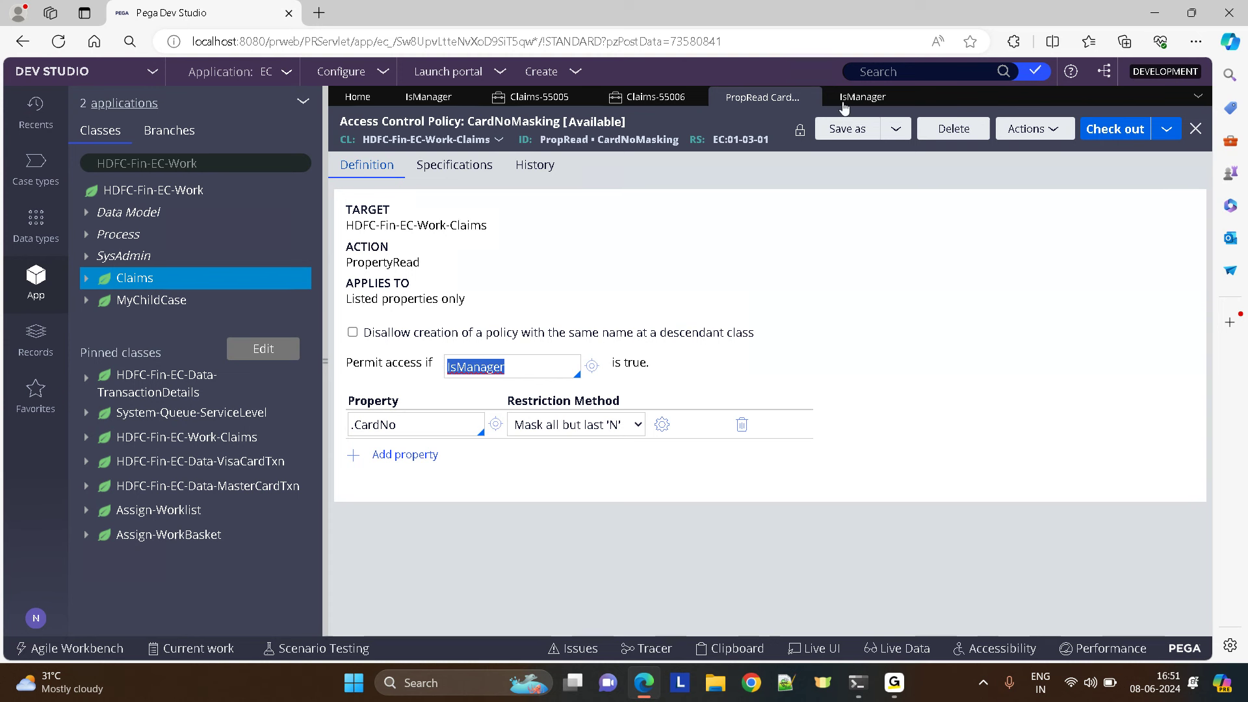
pyautogui.click(863, 96)
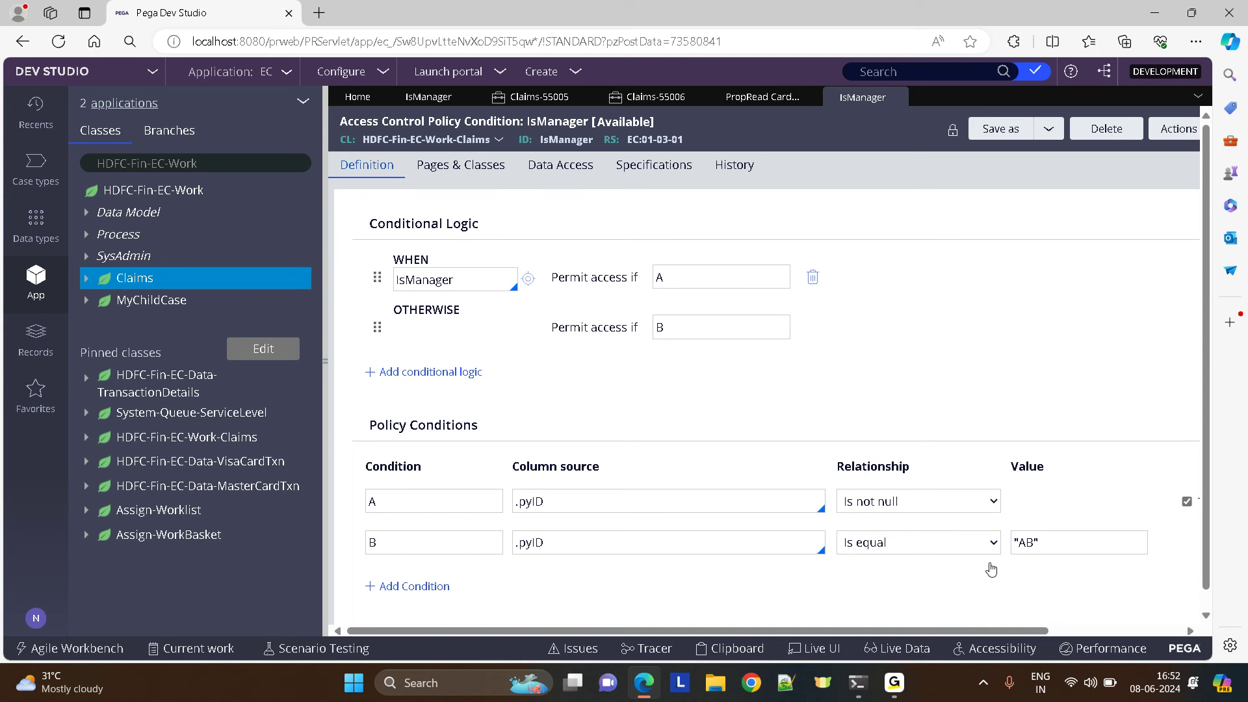
pyautogui.click(743, 99)
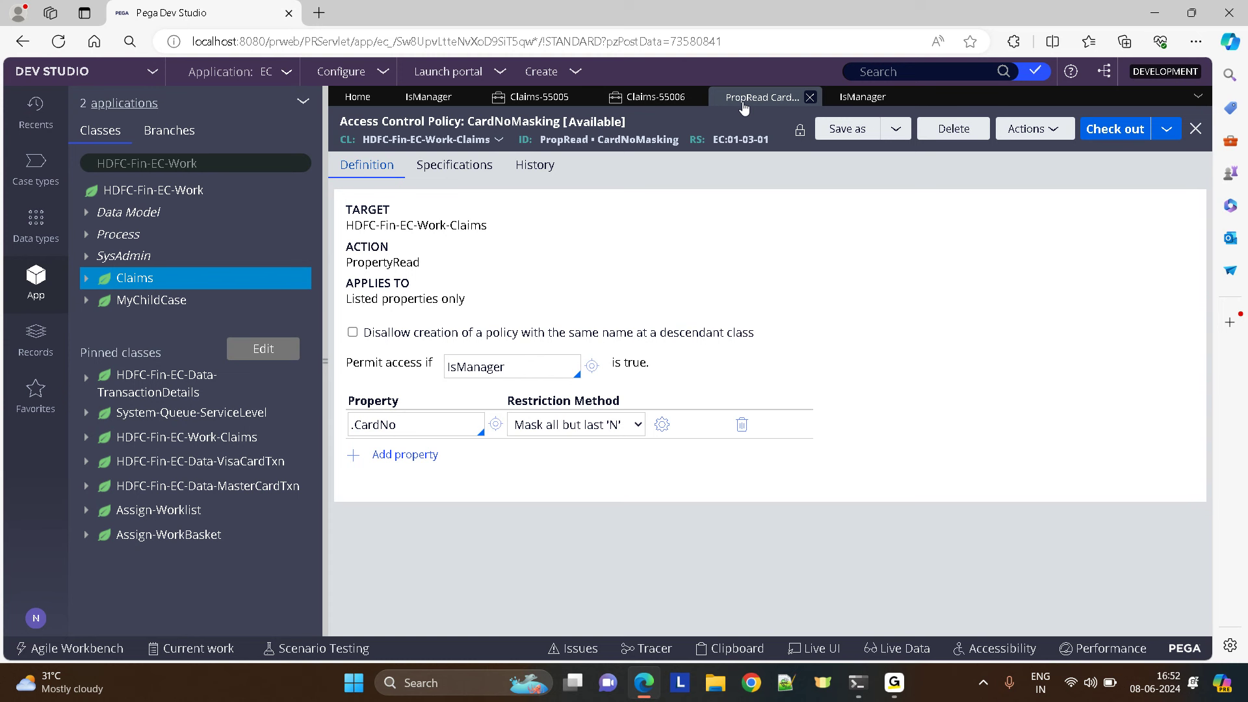
# Create a new Claims case and collapse the application explorer to widen the case form.
pyautogui.click(535, 75)
pyautogui.moveTo(658, 92)
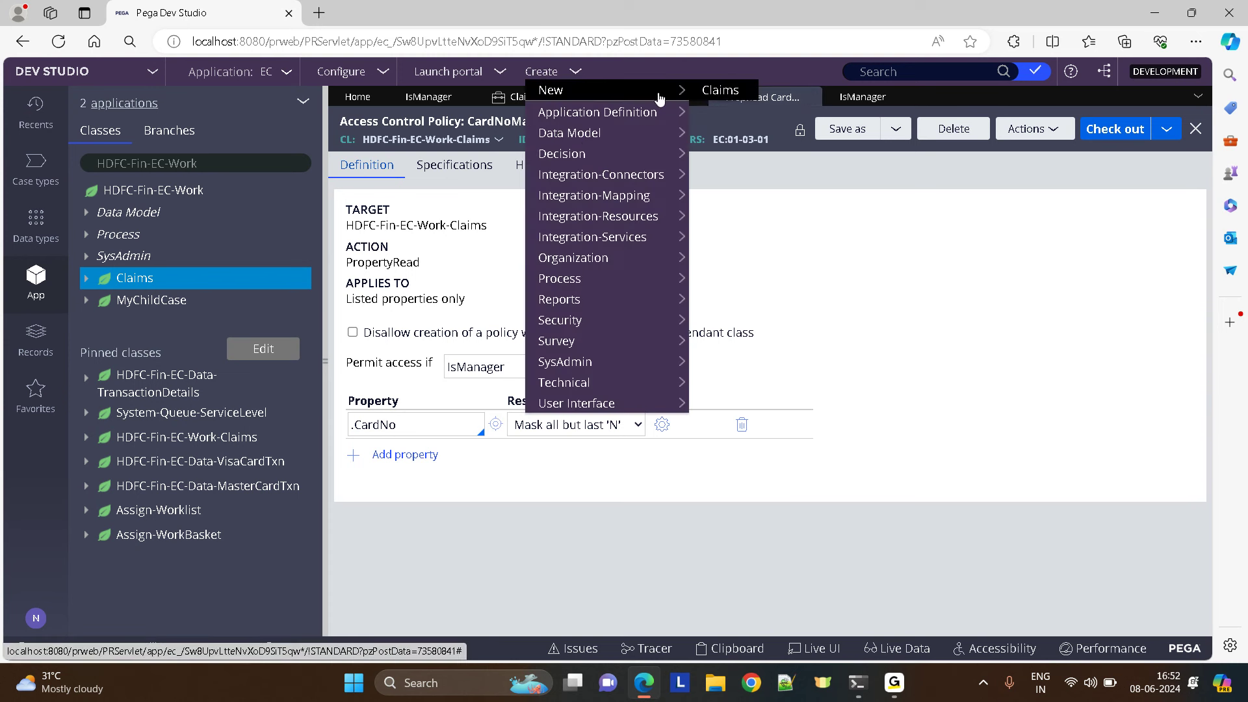
pyautogui.click(725, 98)
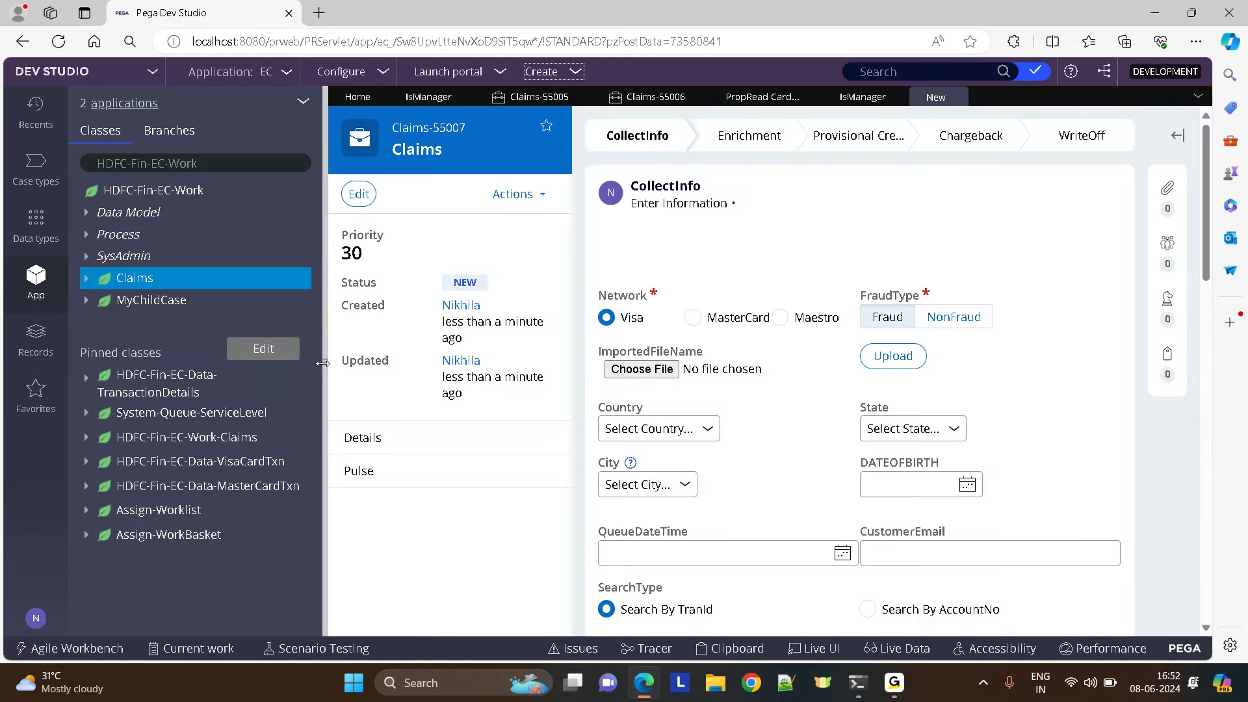
pyautogui.click(323, 363)
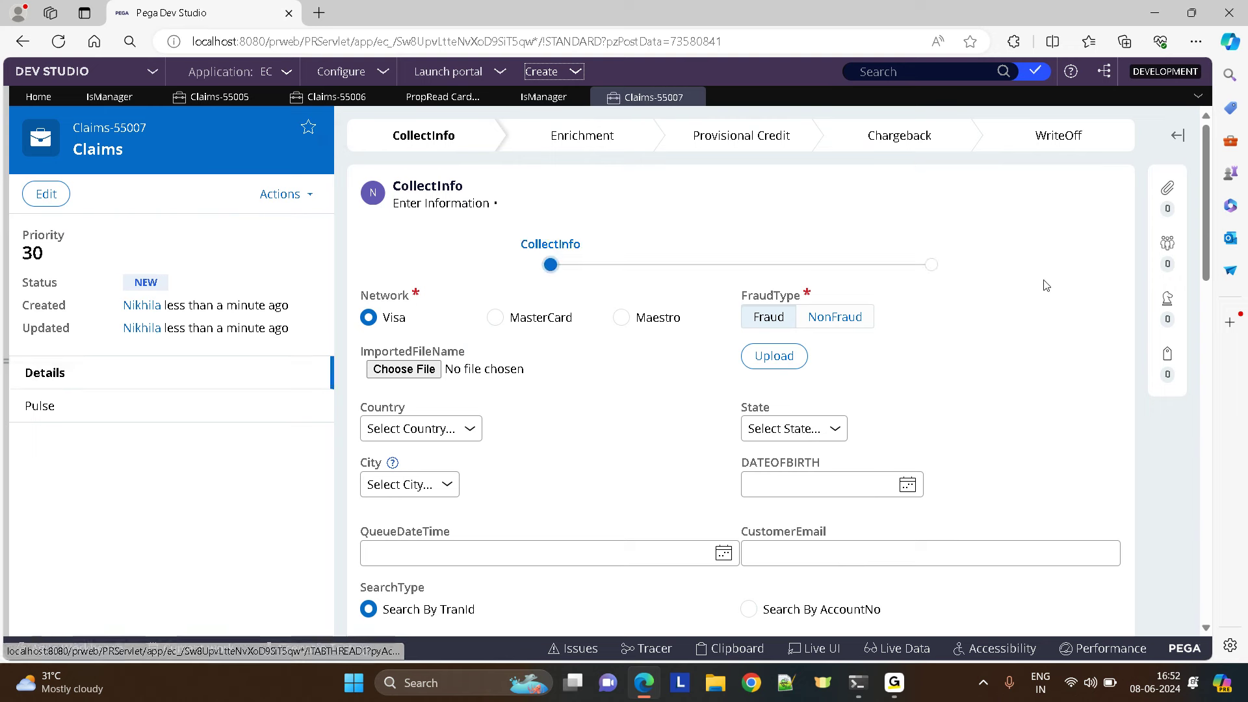
# Search the new Claims case for transaction ID 1111 and continue to the Collect Information screen.
pyautogui.scroll(-8, 1208, 242)
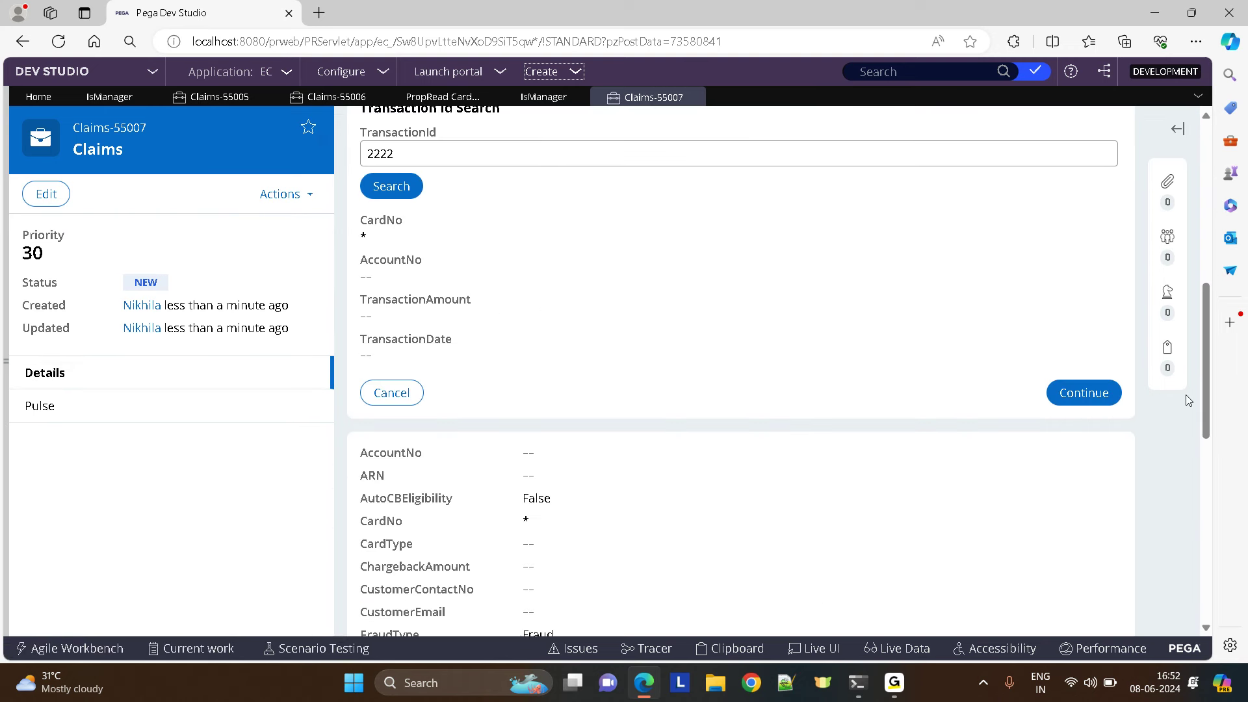
pyautogui.click(445, 157)
pyautogui.hotkey('ctrl', 'a')
pyautogui.press('BackSpace')
pyautogui.write('1111')
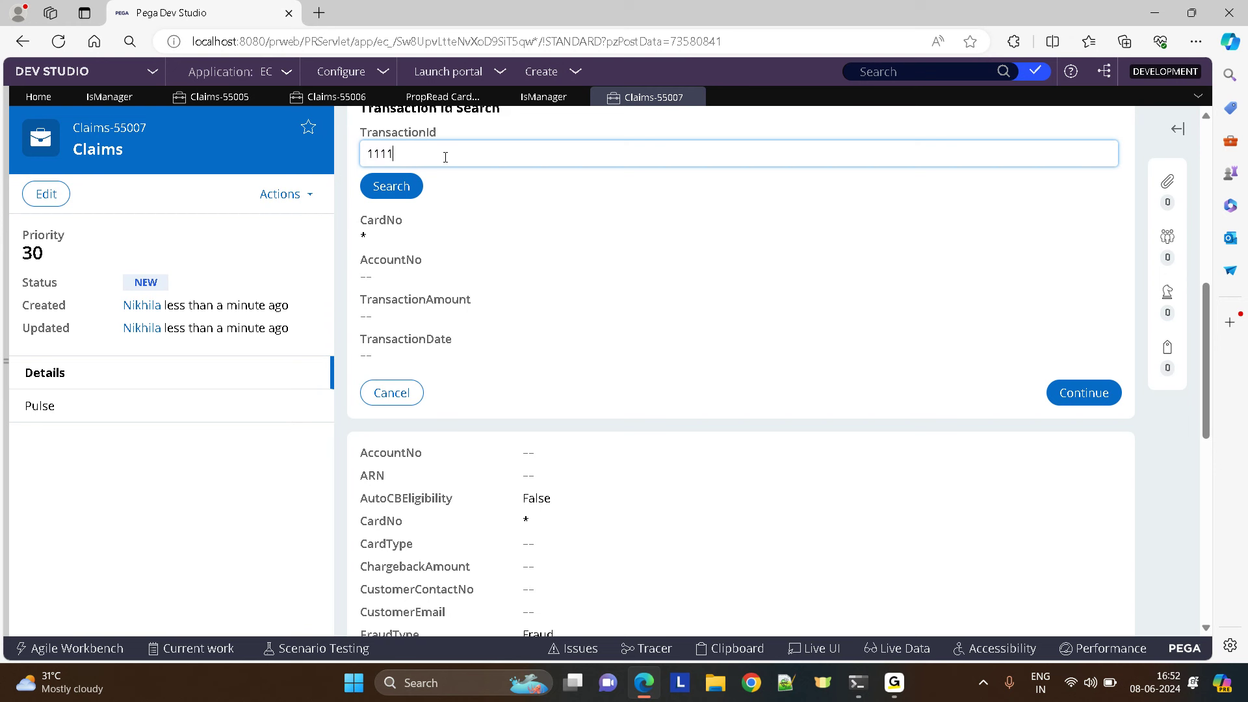
pyautogui.click(392, 190)
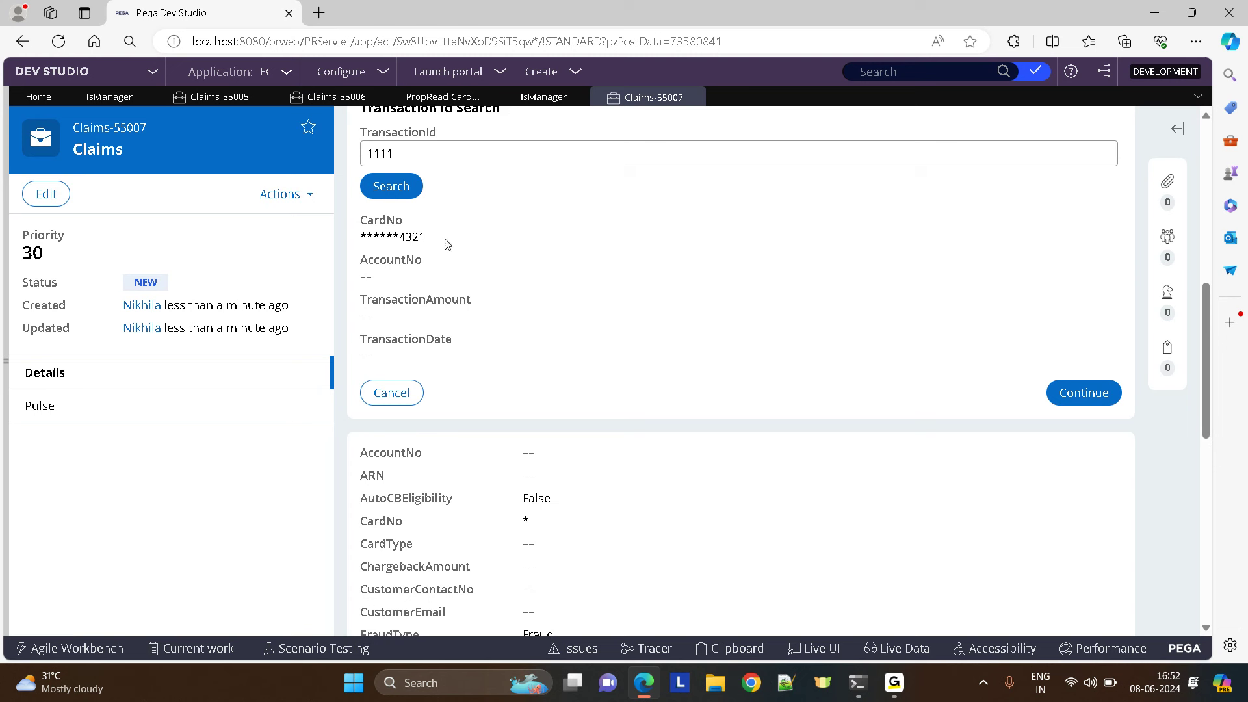
pyautogui.click(1085, 397)
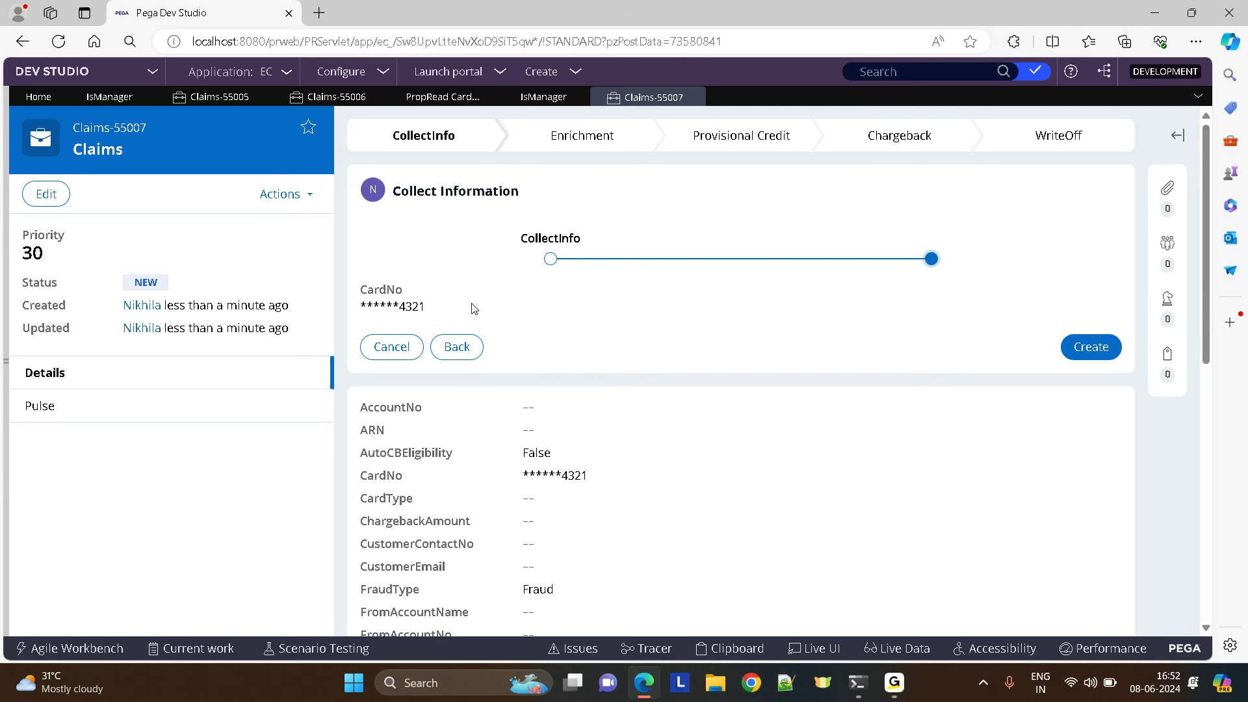
# Examine the Claims case's pyWorkPage in the clipboard and return to the case.
pyautogui.click(730, 648)
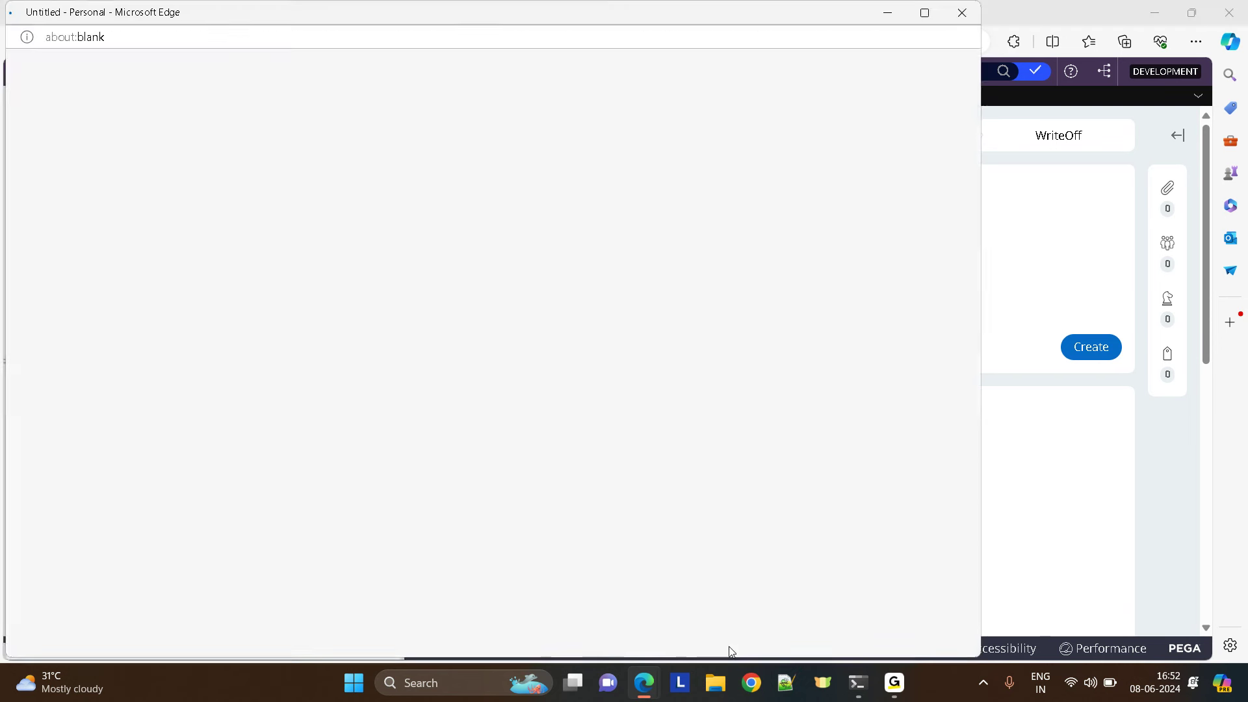
pyautogui.moveTo(283, 263); pyautogui.dragTo(290, 555)
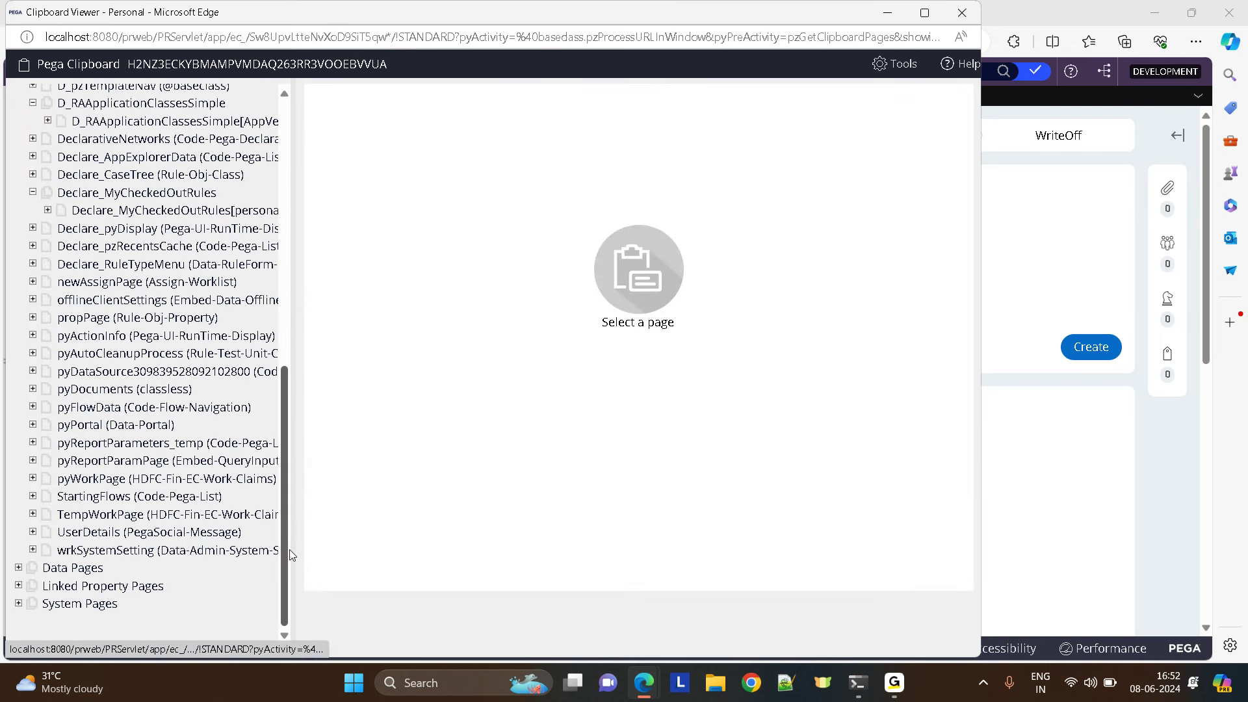
pyautogui.click(111, 479)
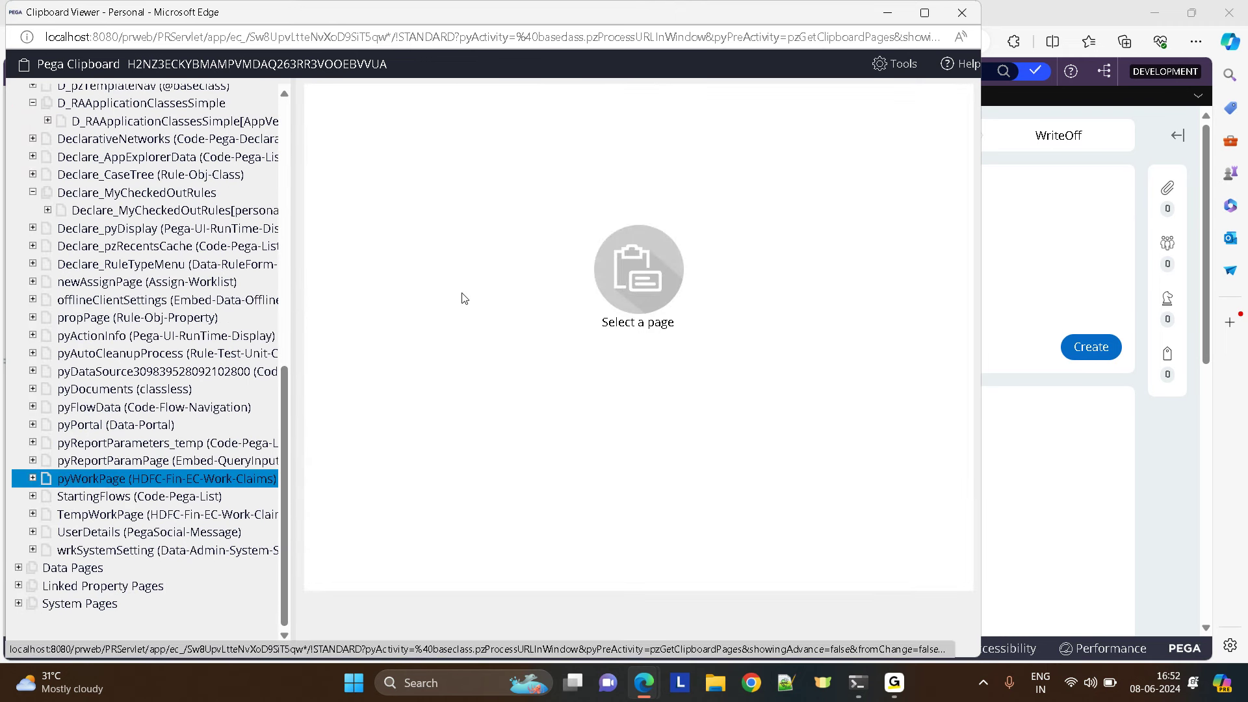
pyautogui.click(1002, 271)
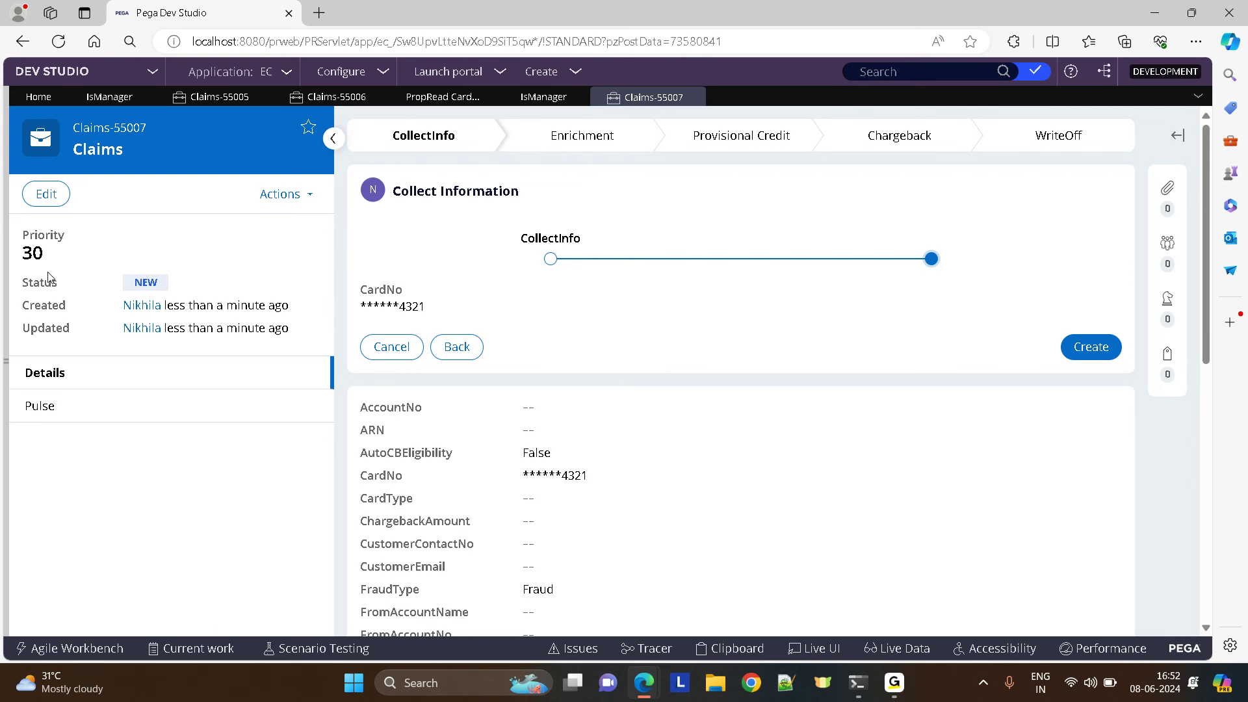
pyautogui.click(5, 361)
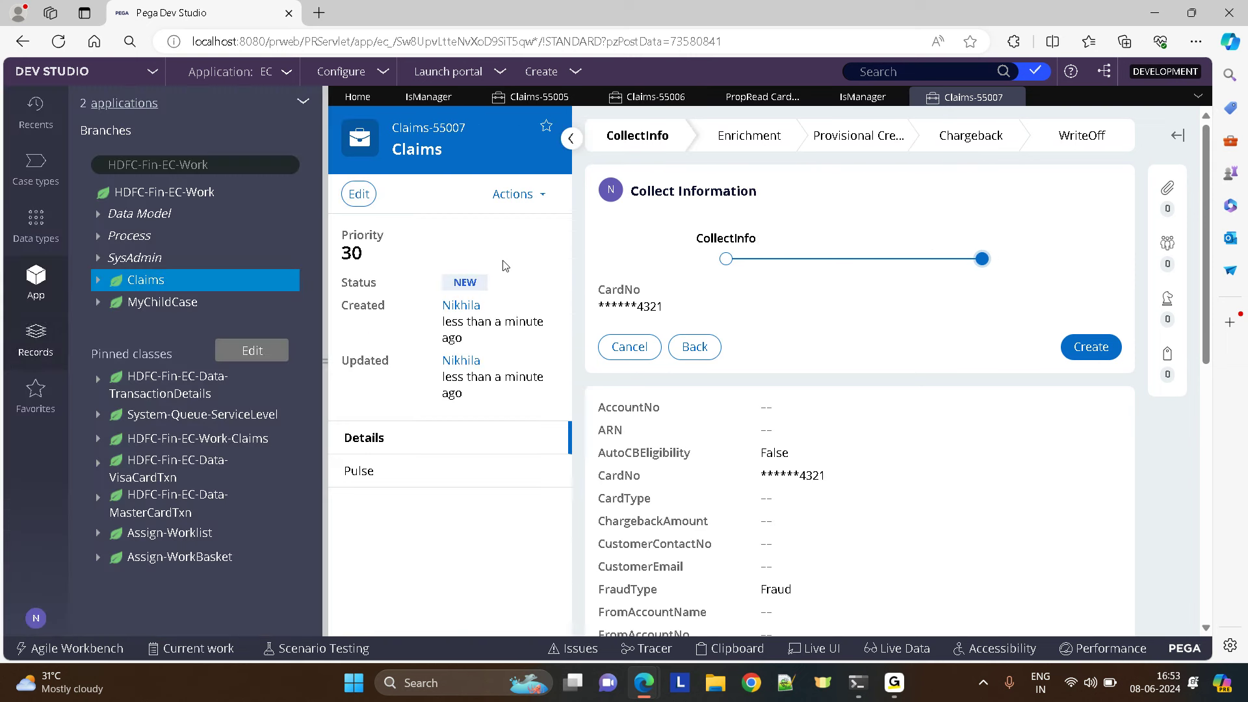
pyautogui.rightClick(210, 280)
pyautogui.moveTo(262, 318)
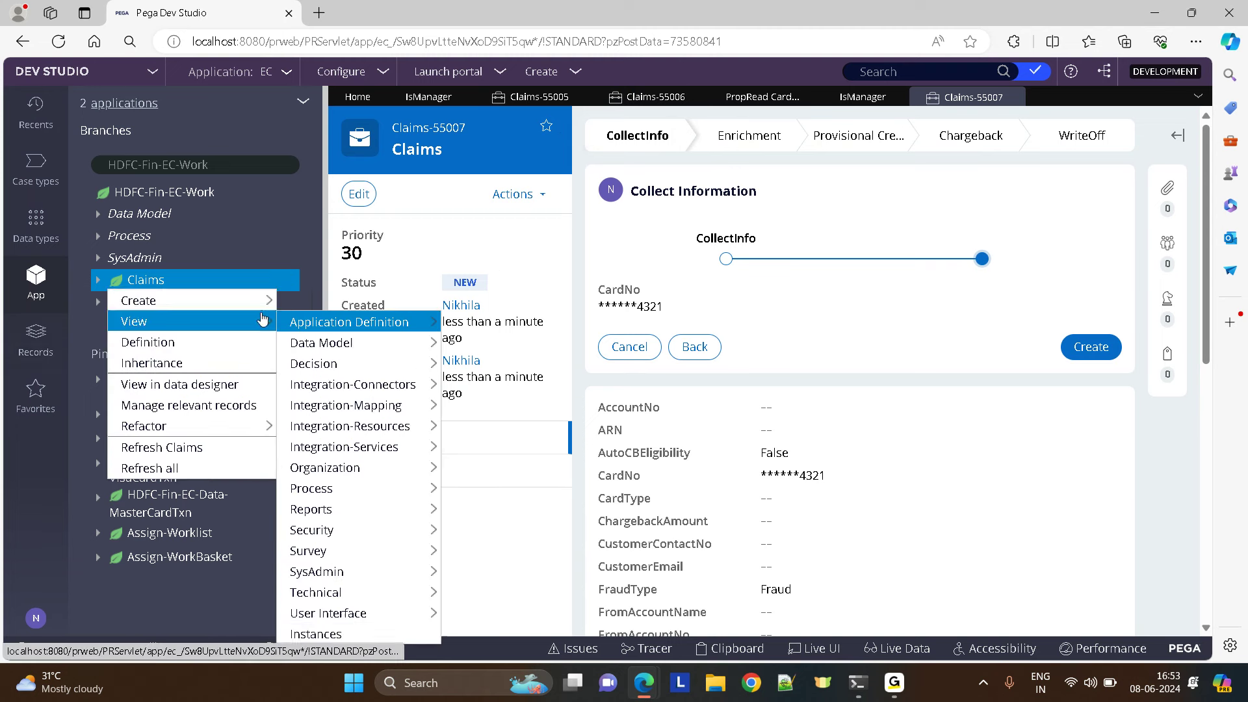
pyautogui.moveTo(358, 346)
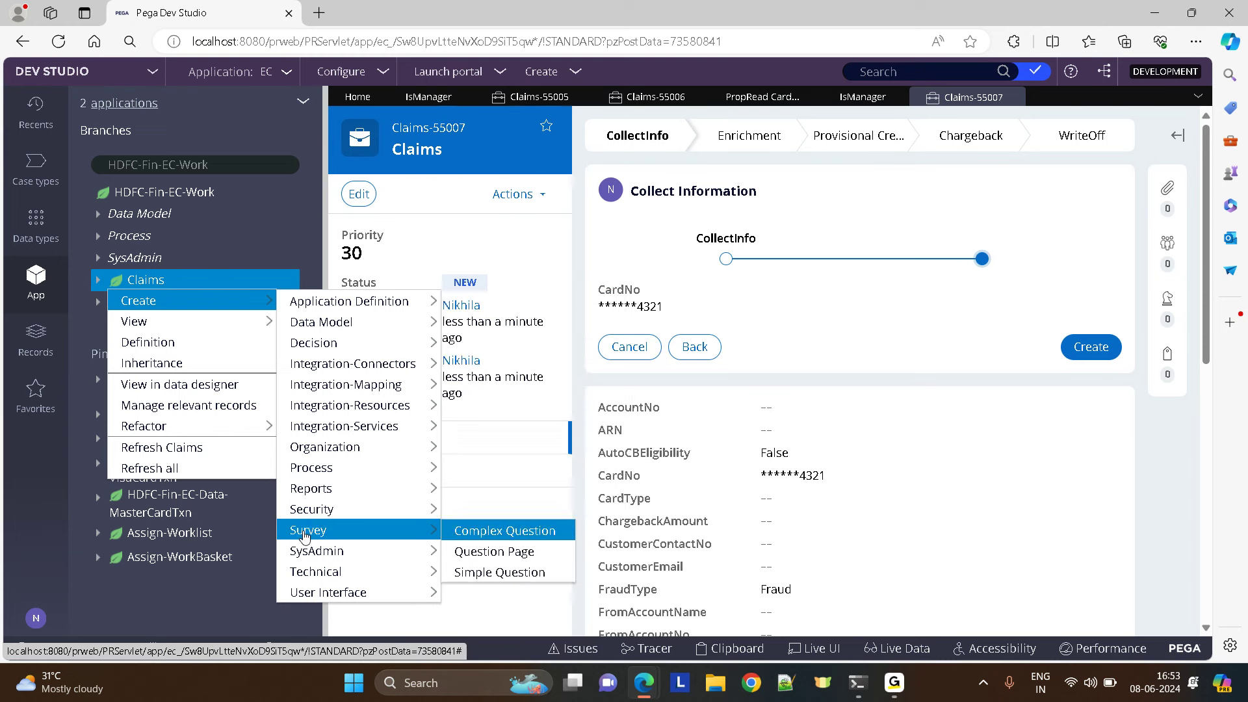
pyautogui.moveTo(304, 512)
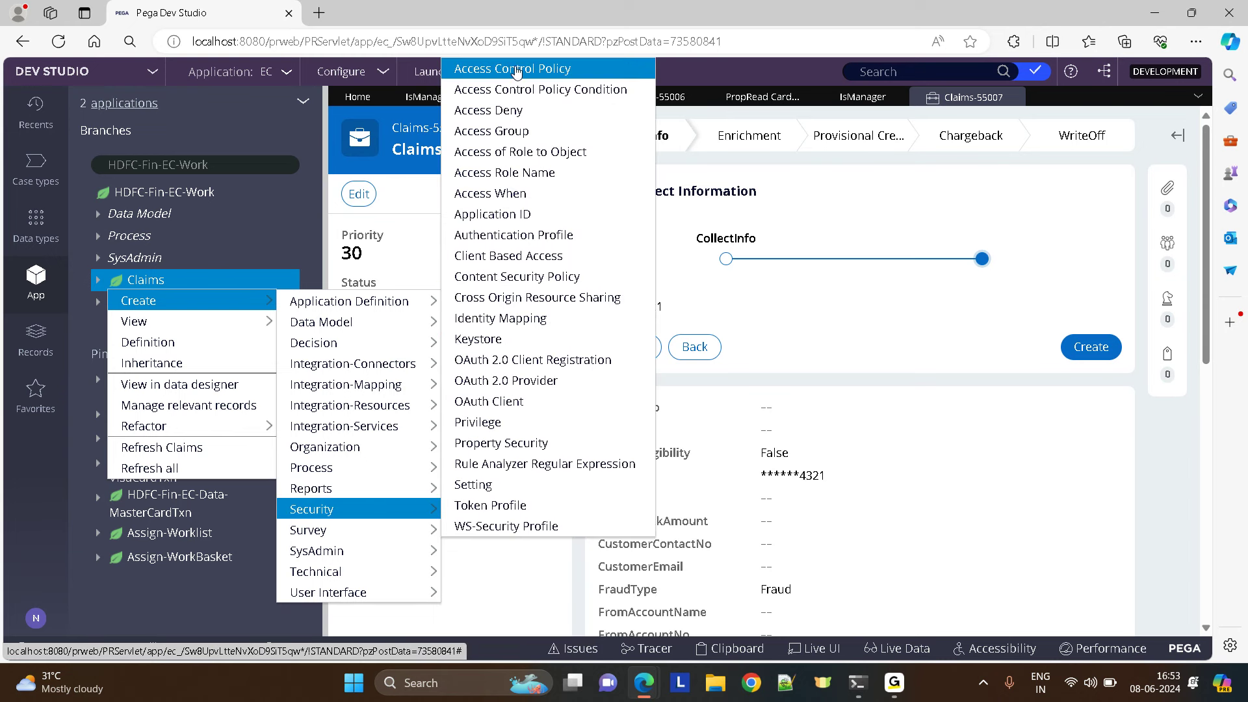
pyautogui.click(518, 69)
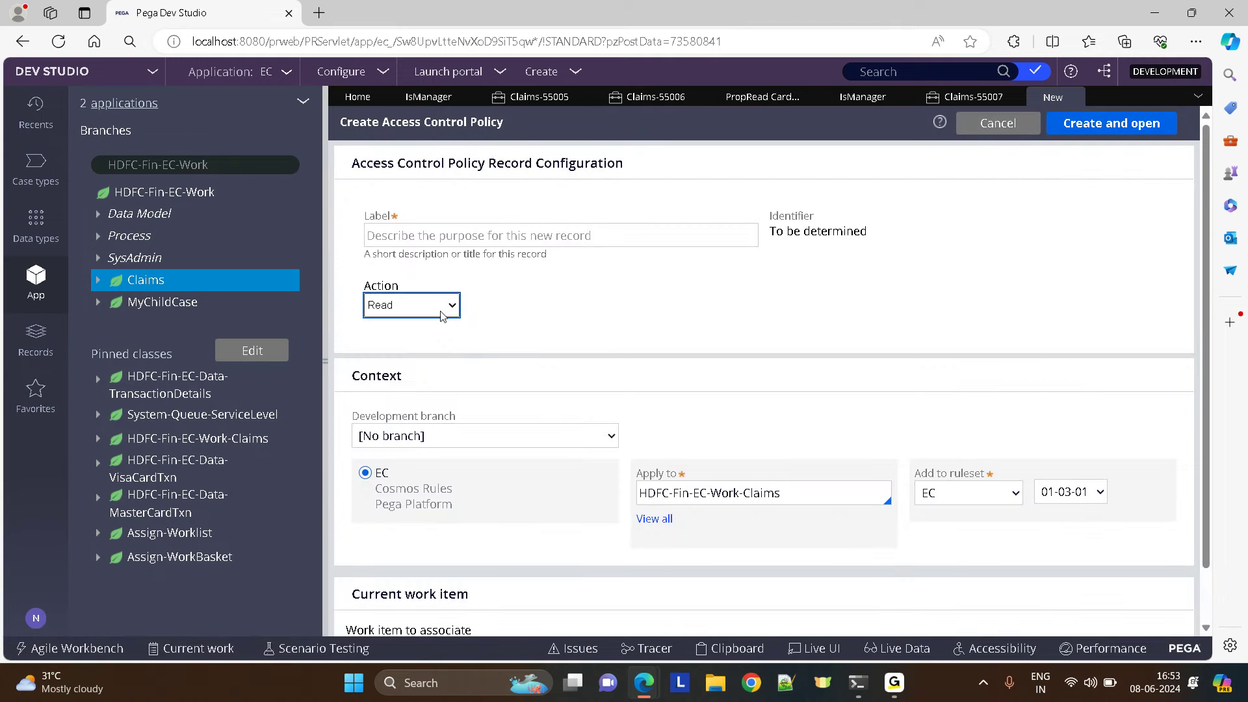
pyautogui.click(441, 316)
pyautogui.click(404, 397)
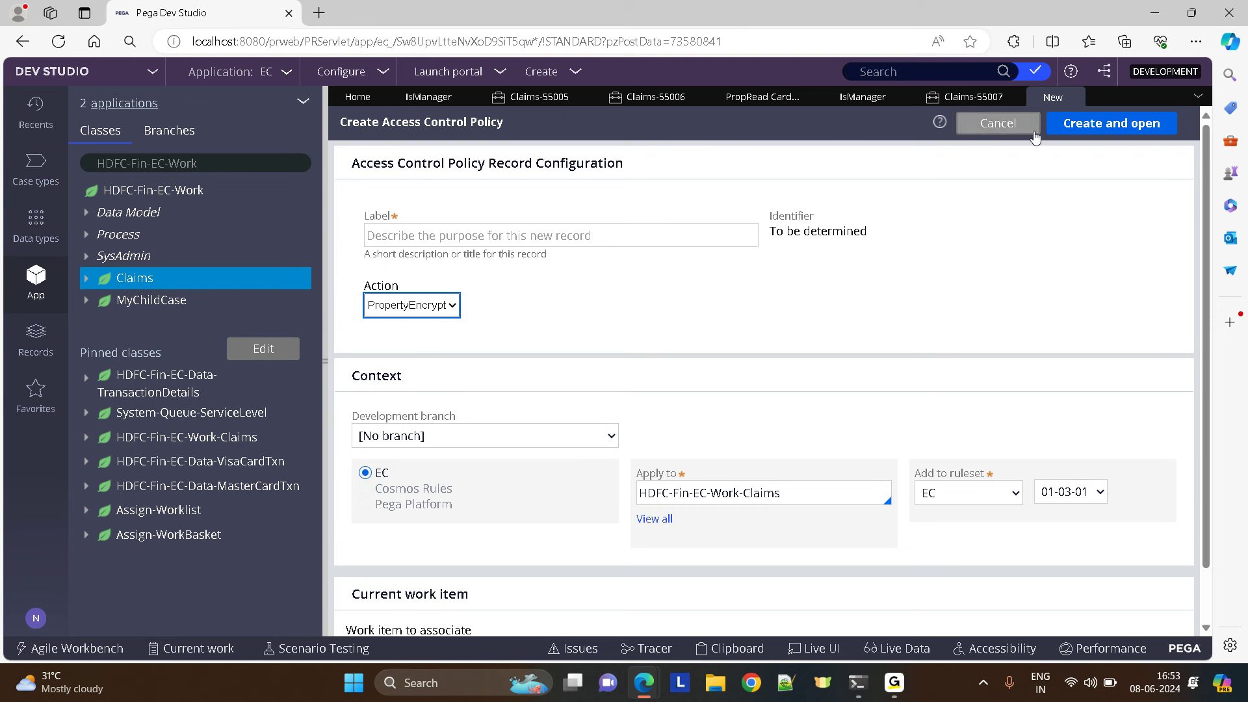
pyautogui.click(1087, 97)
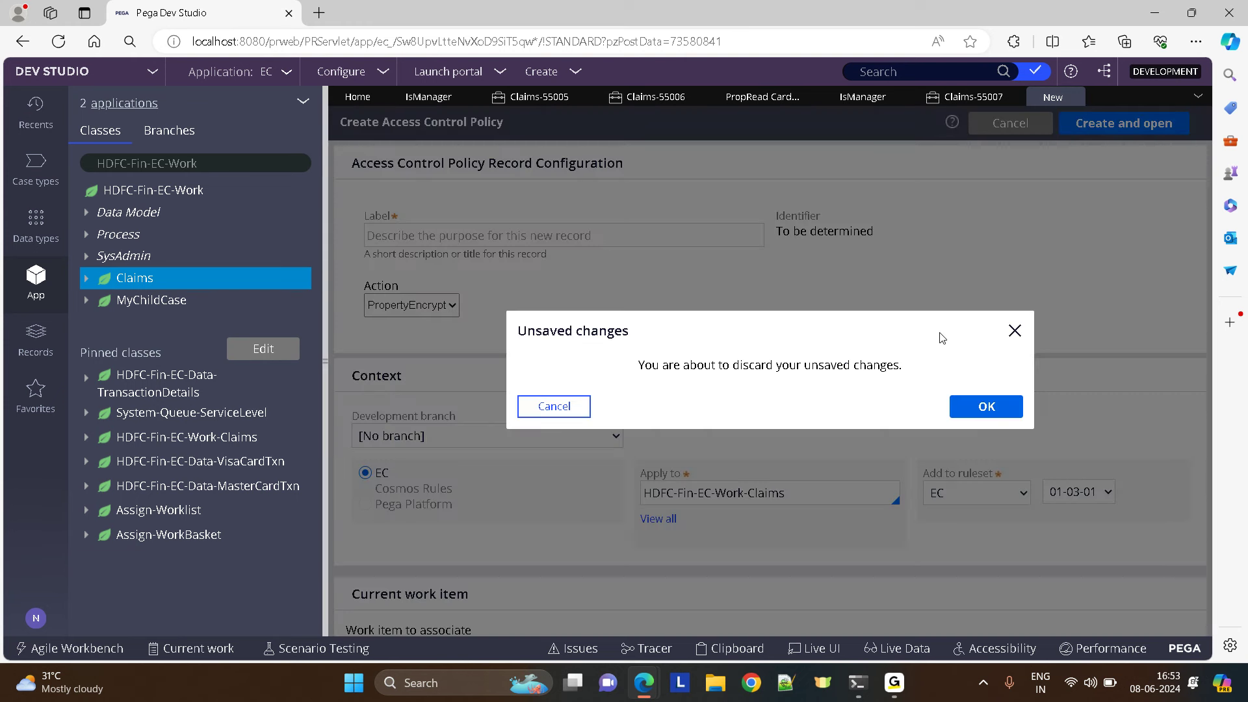
pyautogui.click(984, 408)
pyautogui.moveTo(894, 694)
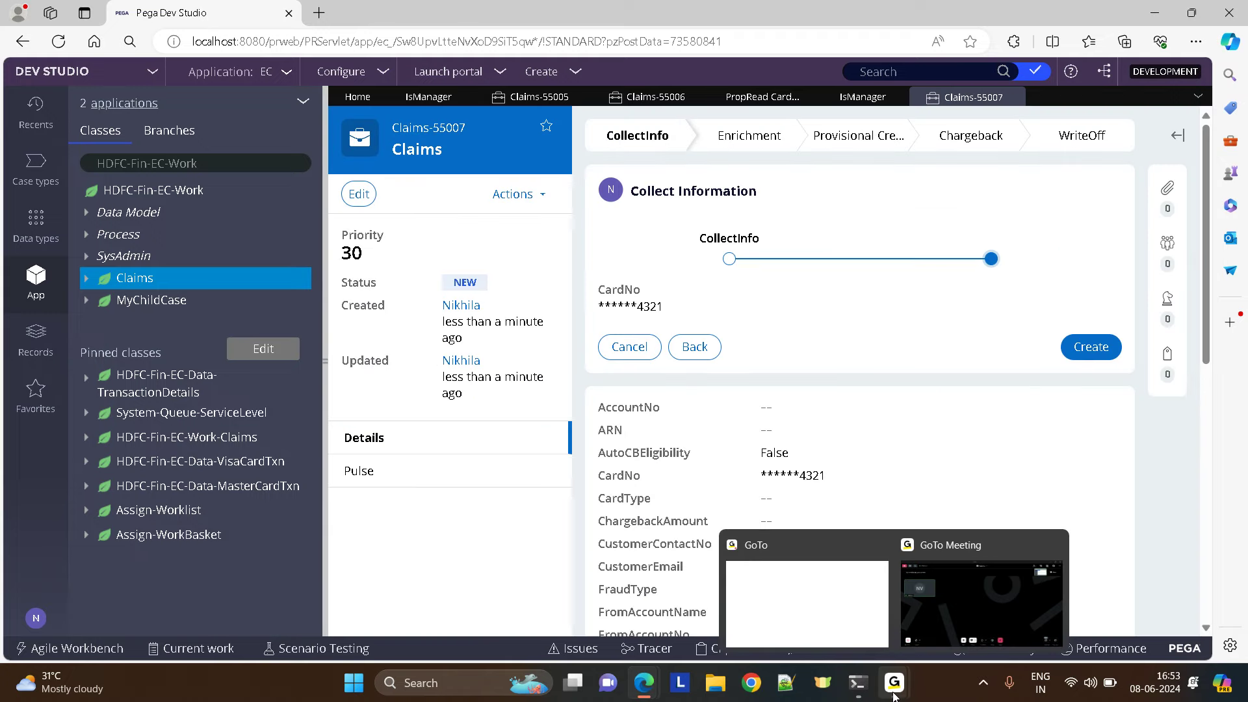